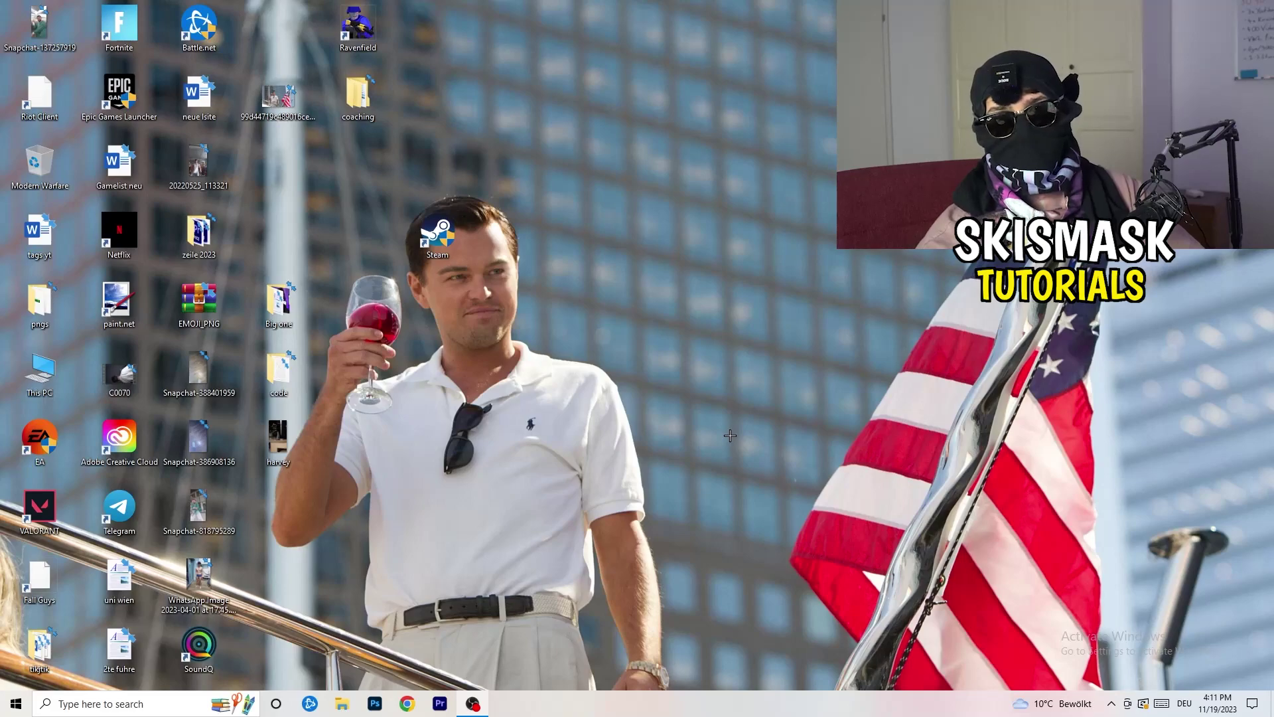
Launch NVIDIA Control Panel from the desktop right-click menu
right_click(627, 291)
right_click(728, 214)
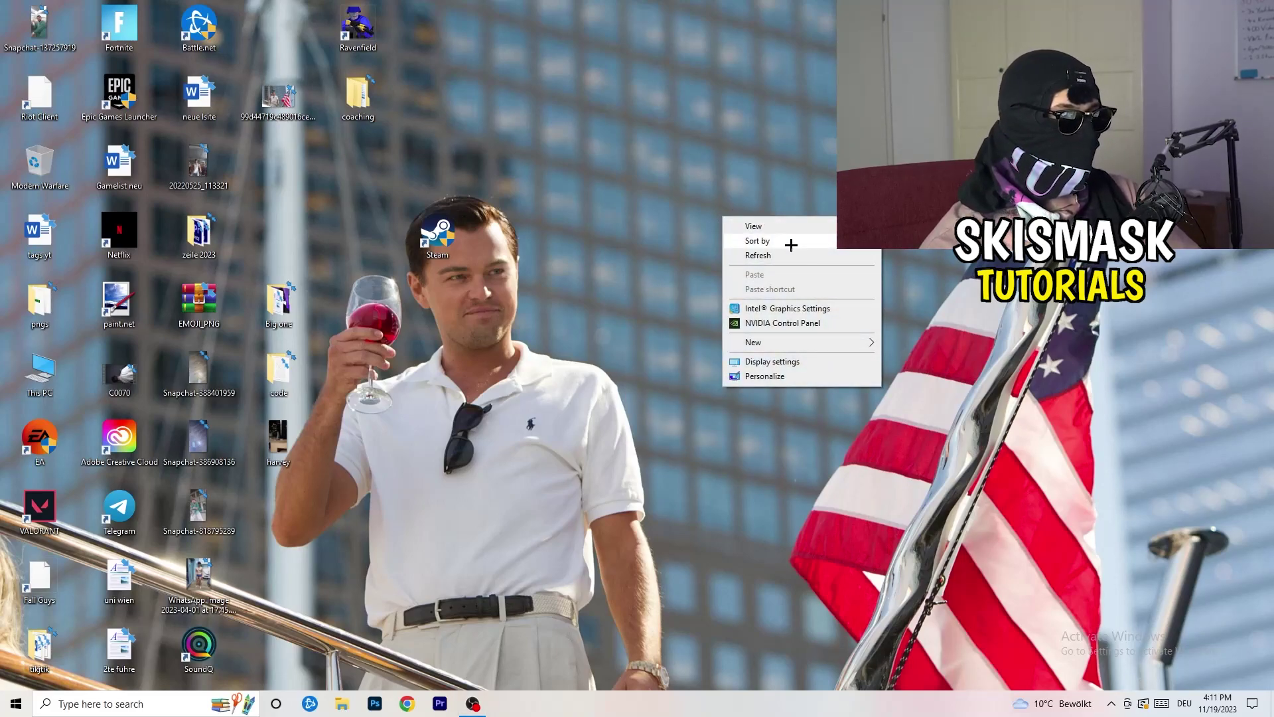
click(797, 323)
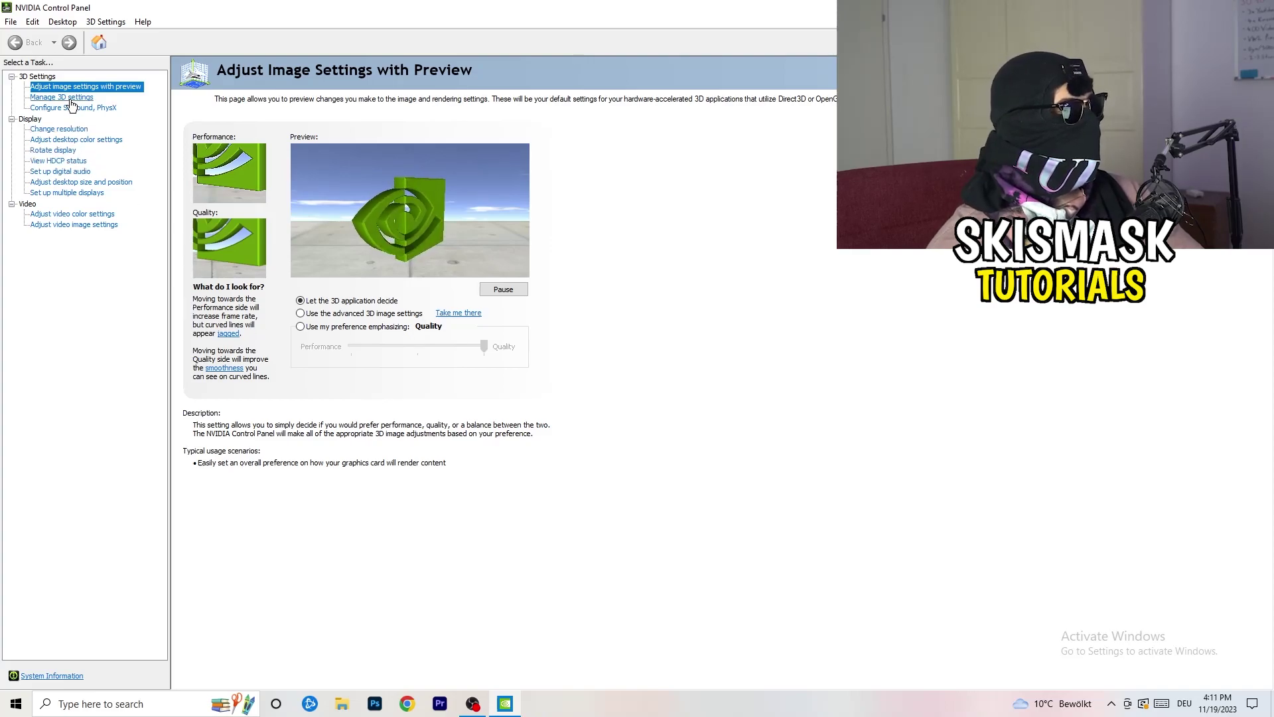
Confirm Change resolution shows native 1920×1080 at 60Hz, then close NVIDIA Control Panel
click(50, 128)
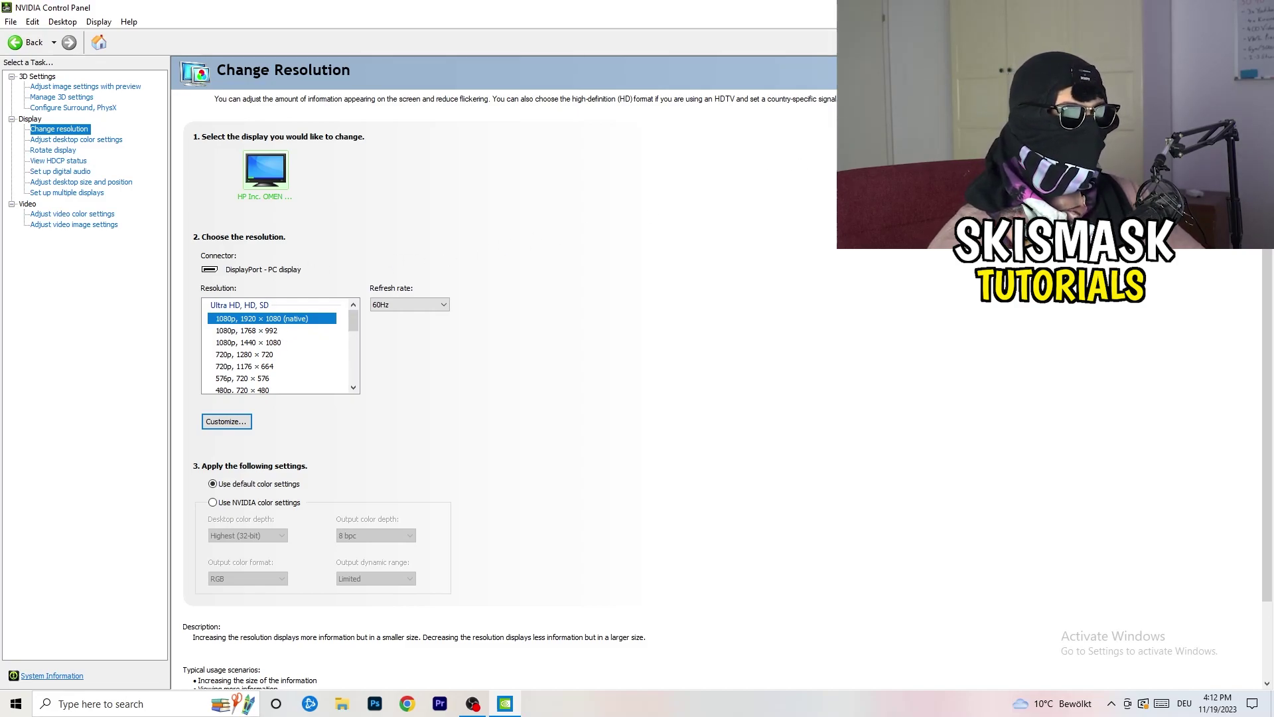
key(alt+F4)
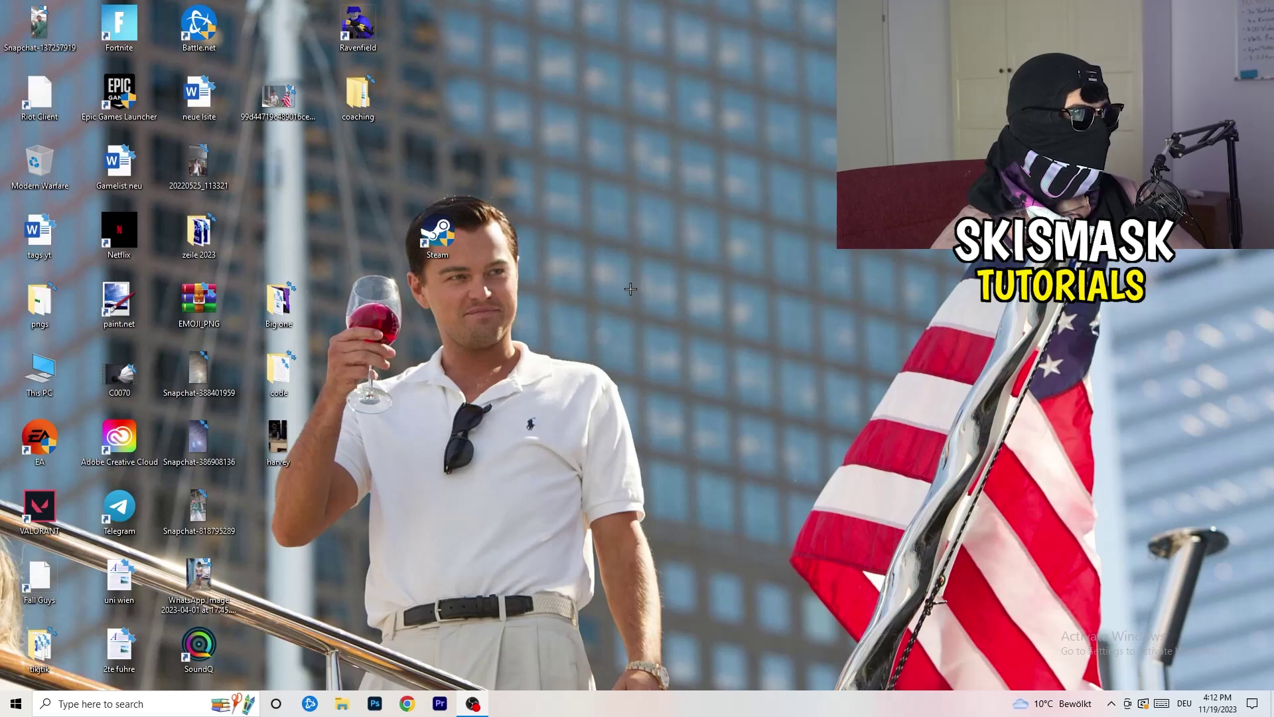
Go to the Display page of Windows Settings via the Start menu
click(15, 703)
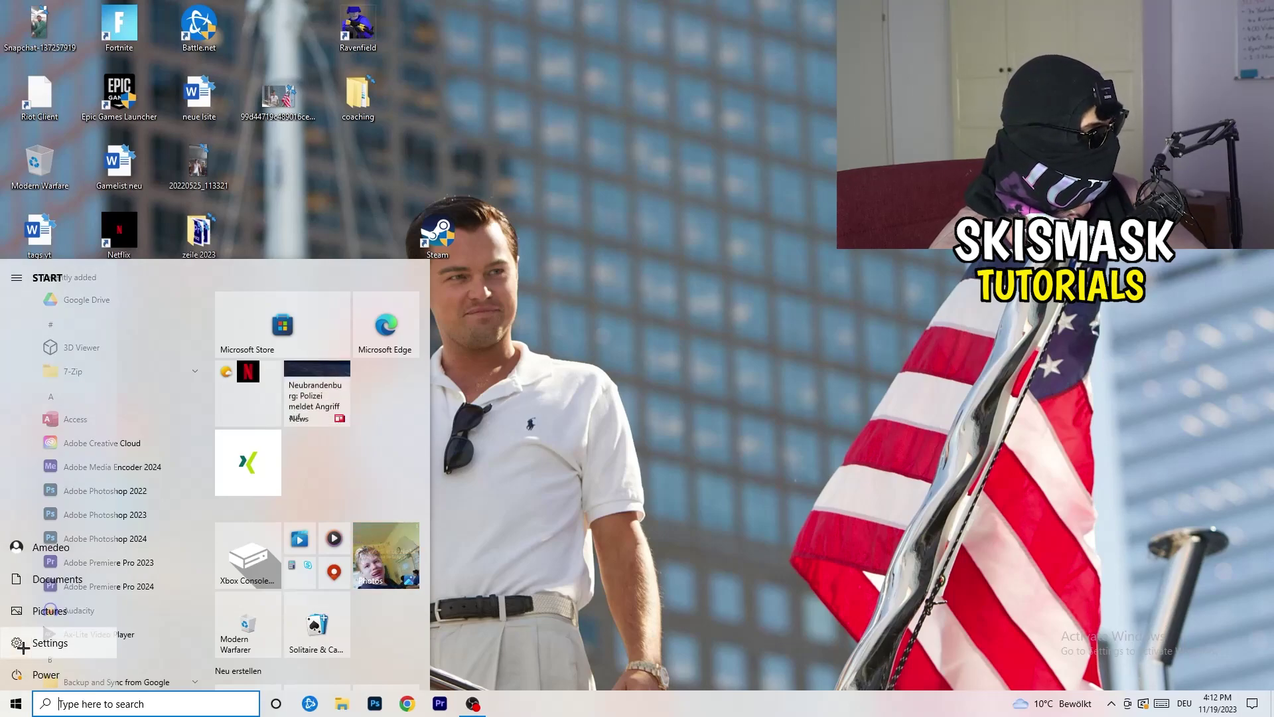
click(22, 643)
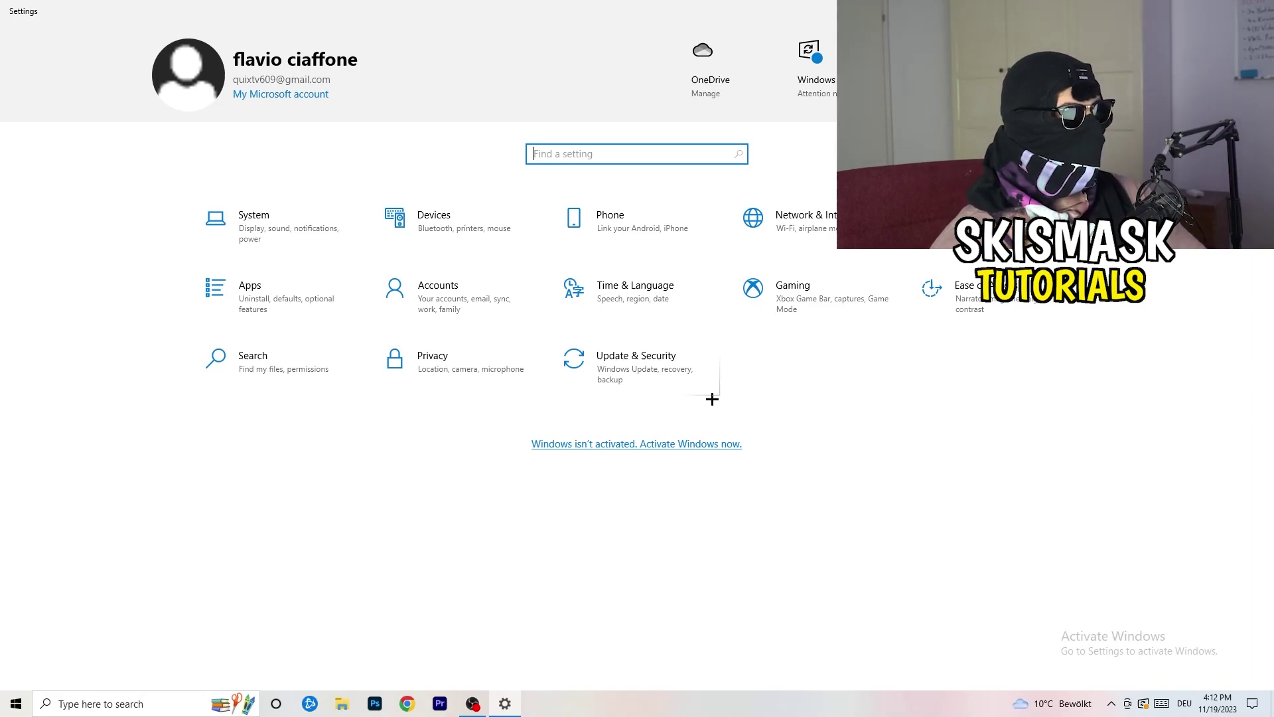
click(312, 233)
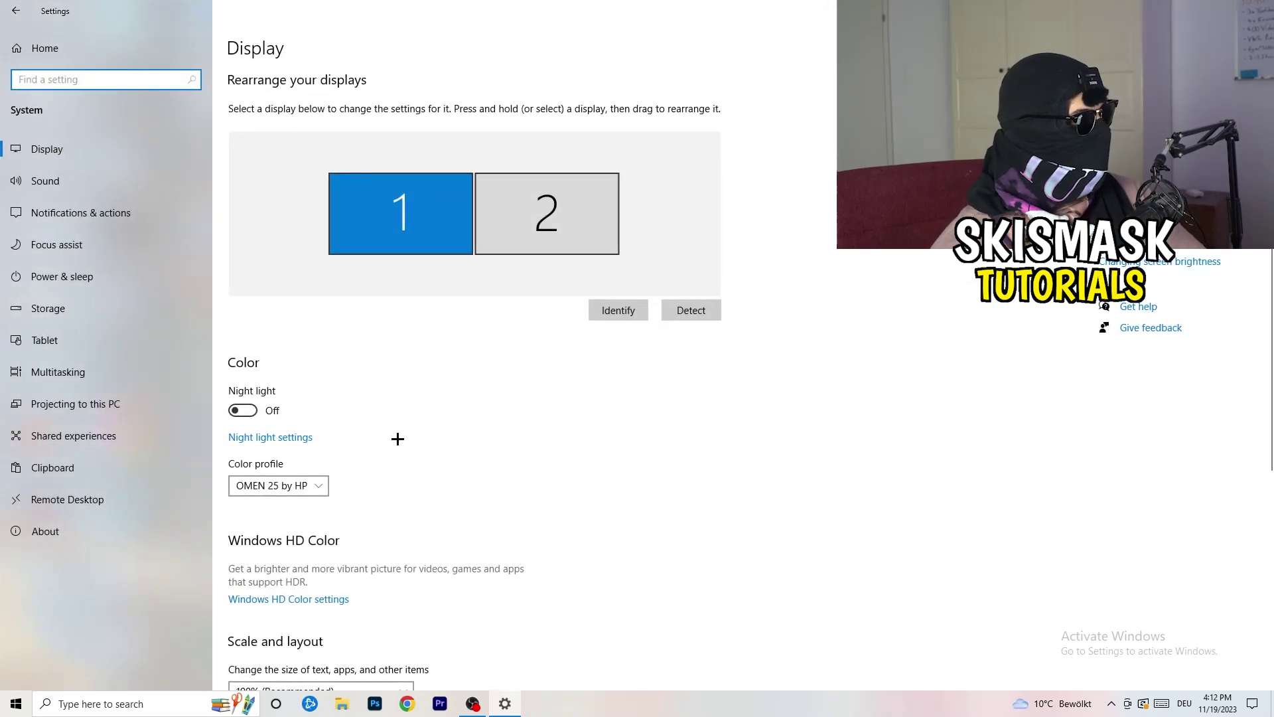
click(402, 61)
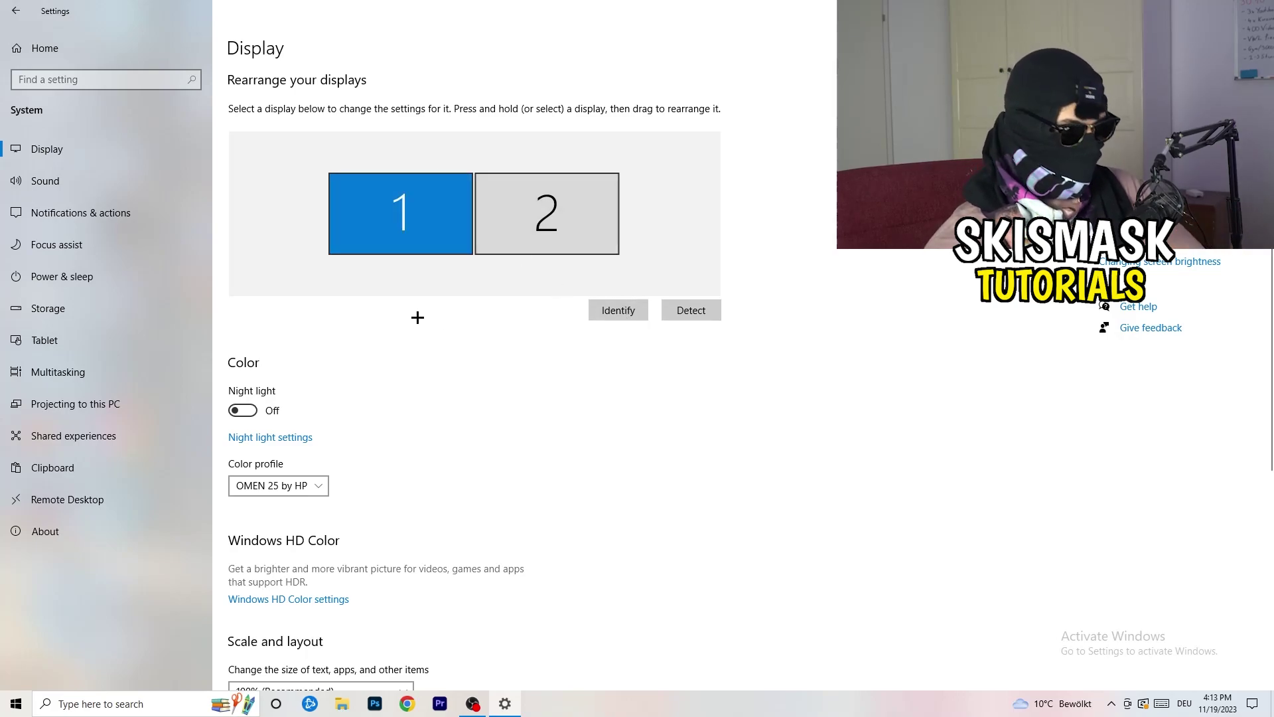
scroll(418, 317, down, 4)
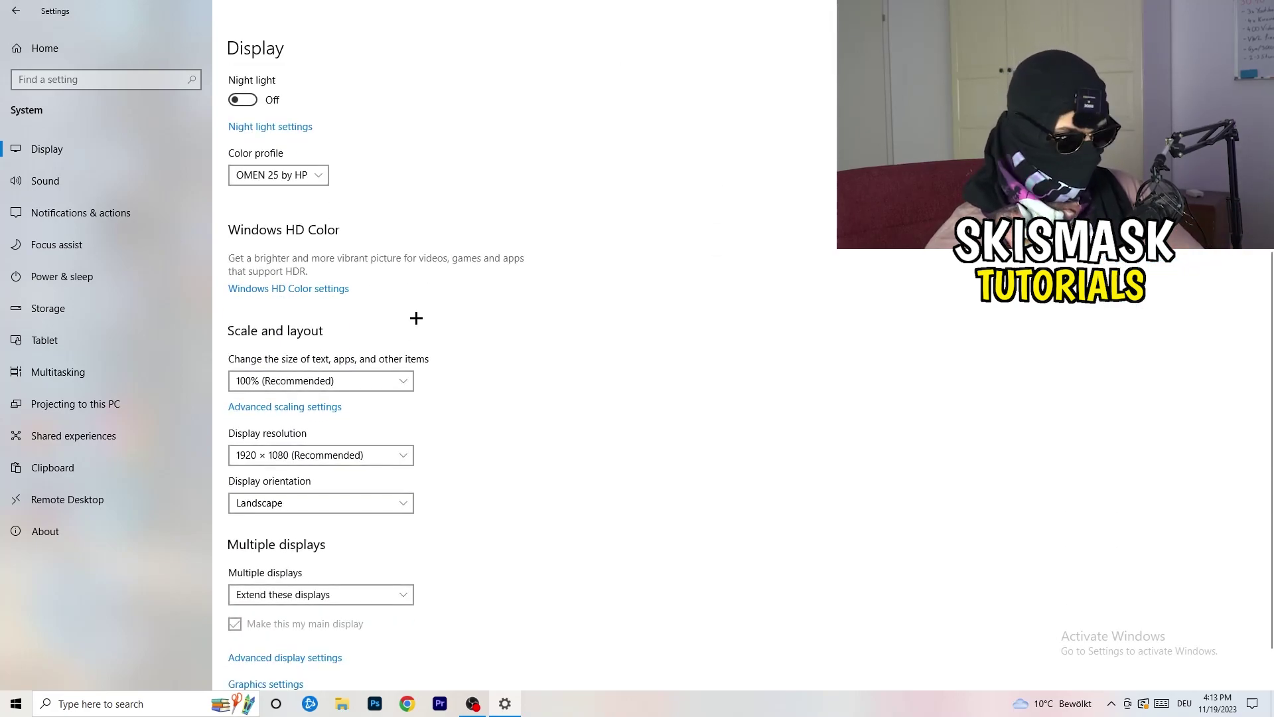
Keep scaling at 100% and display resolution at 1920×1080
click(370, 383)
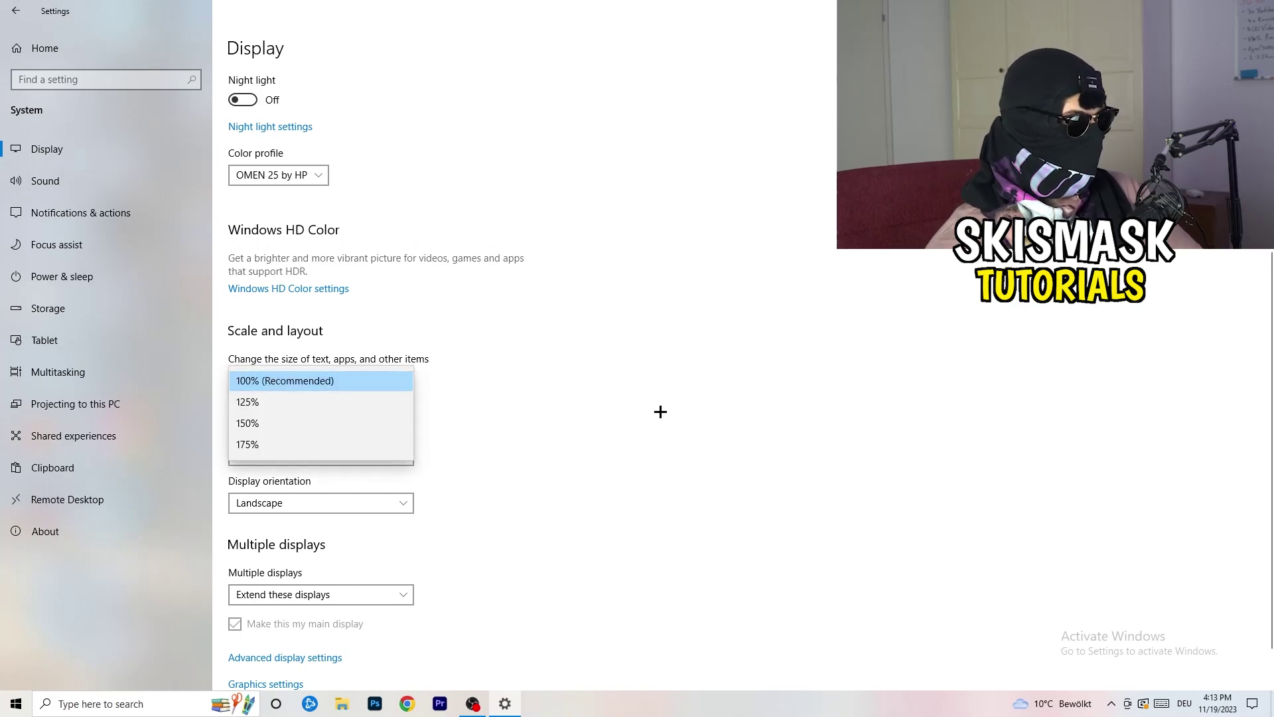
click(659, 411)
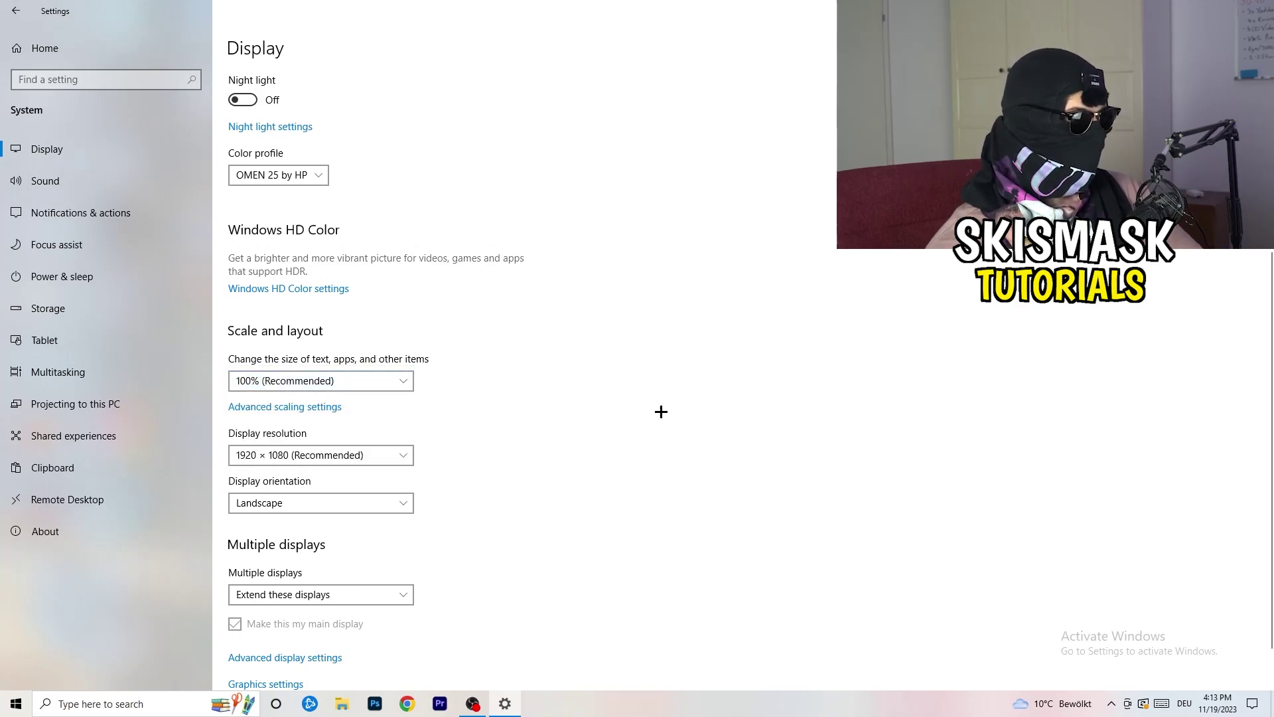
click(388, 385)
click(579, 411)
scroll(558, 412, down, 1)
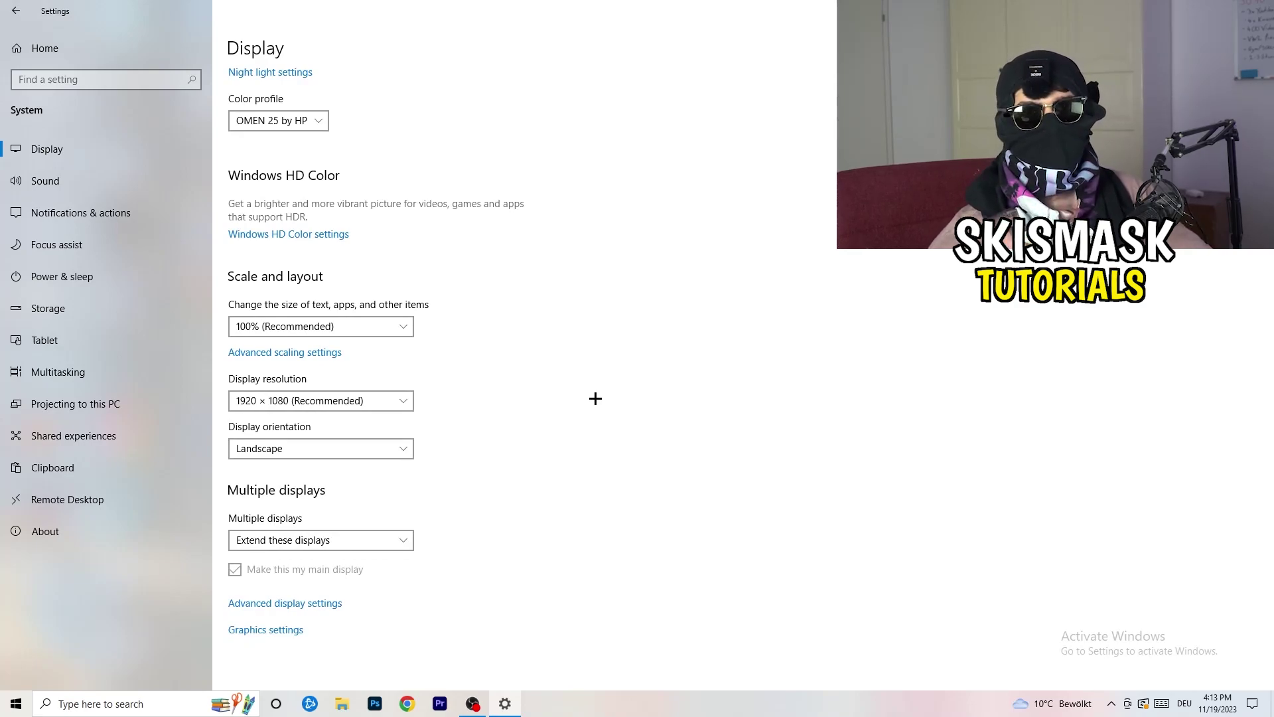
click(405, 401)
click(491, 378)
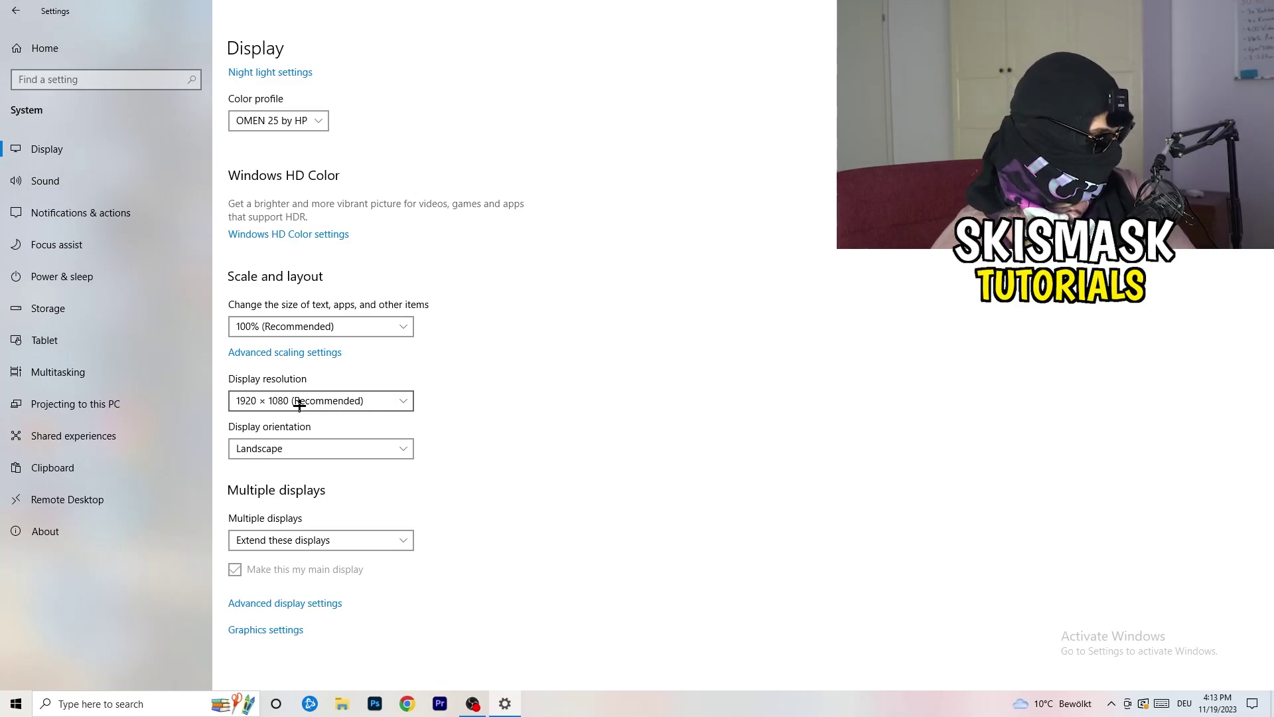
Review the power plans under Power & sleep's additional settings, Balanced active, then close Power Options
click(62, 276)
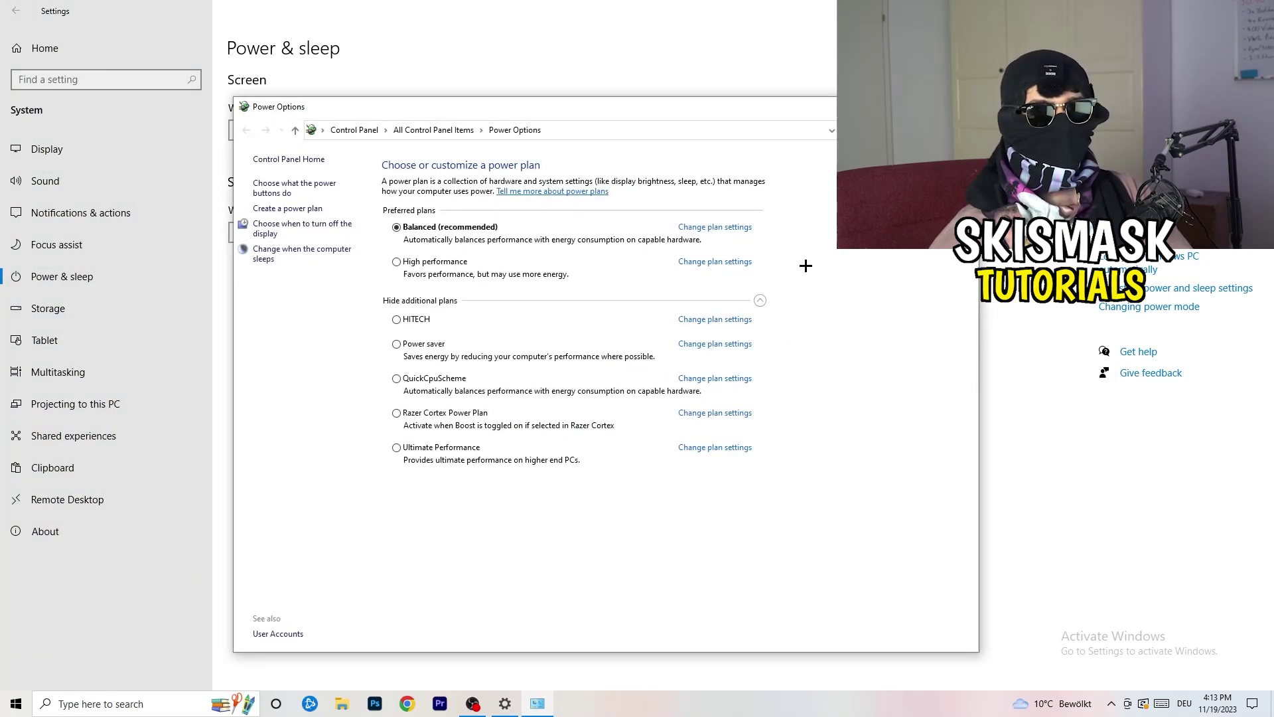
click(760, 300)
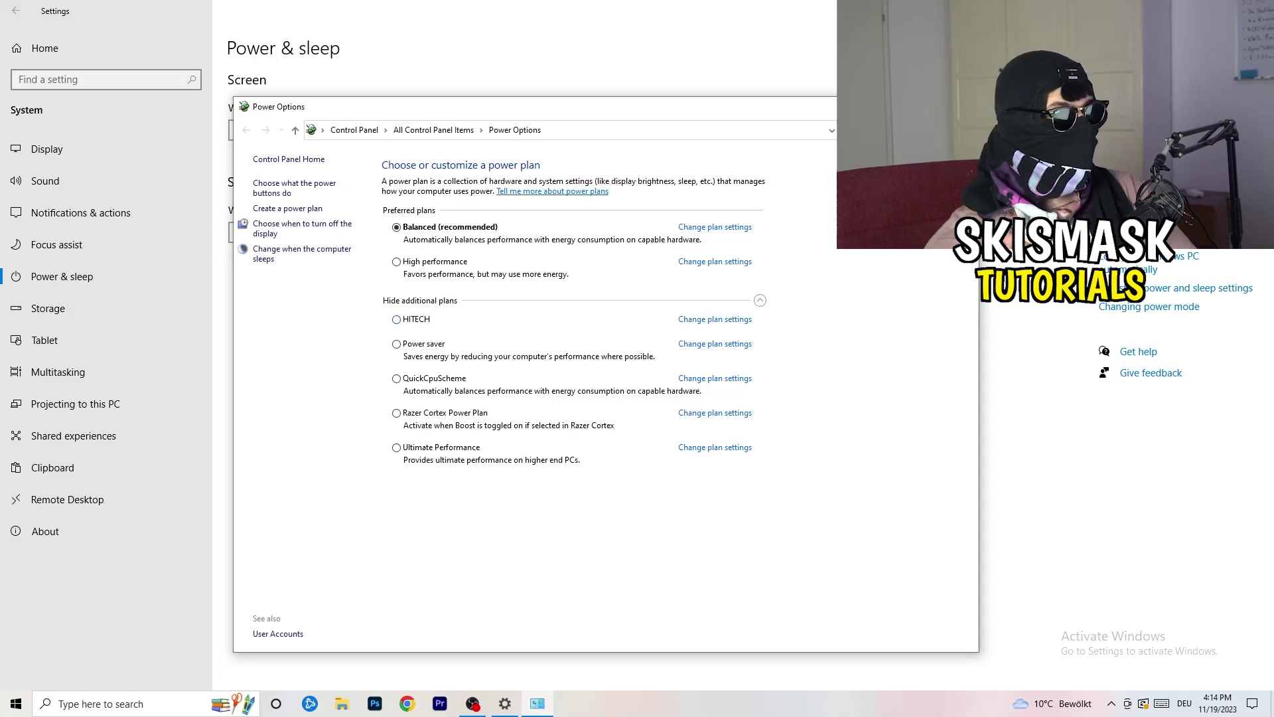
key(alt+F4)
Go to Storage Sense configuration and keep it running every week
click(130, 312)
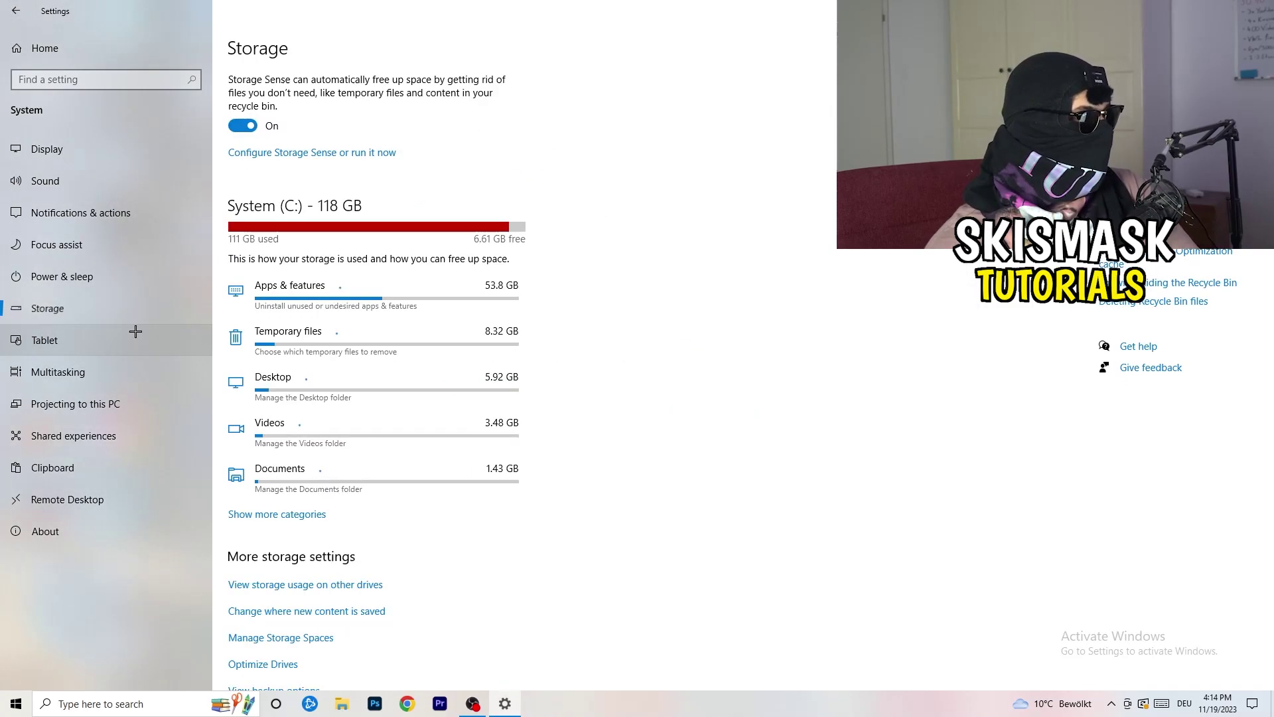
click(301, 153)
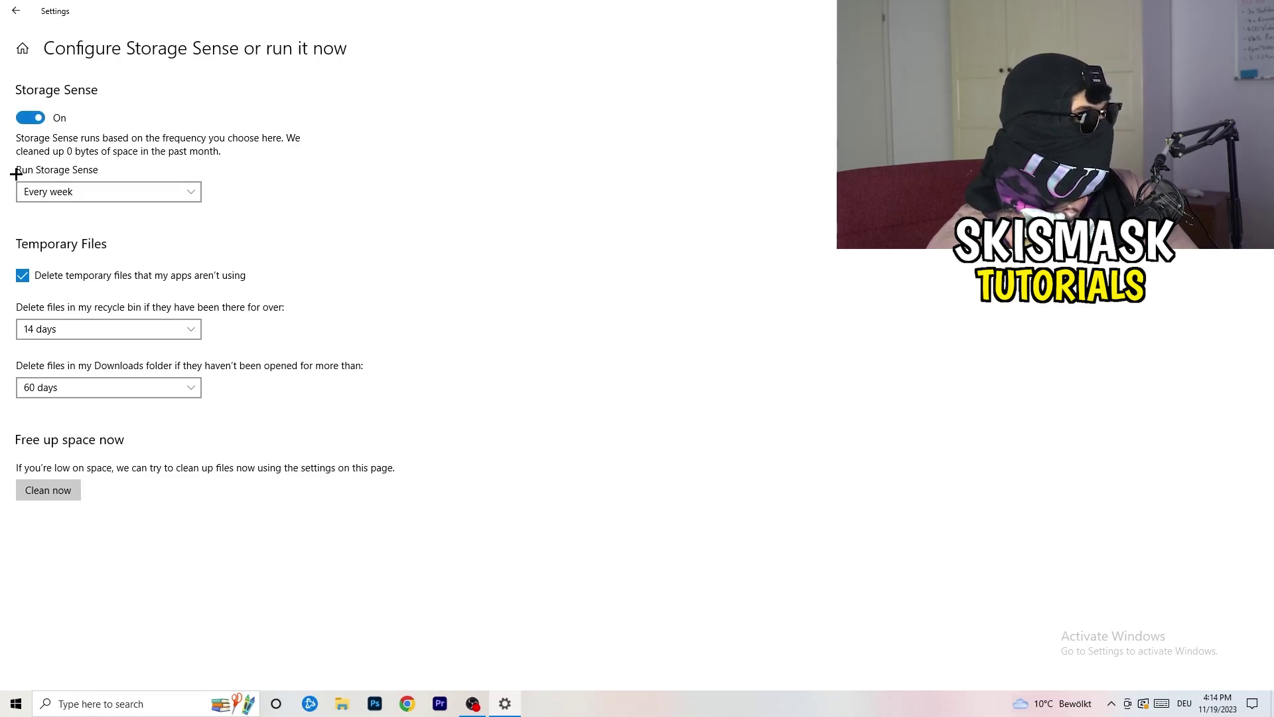
click(106, 191)
click(365, 190)
click(91, 191)
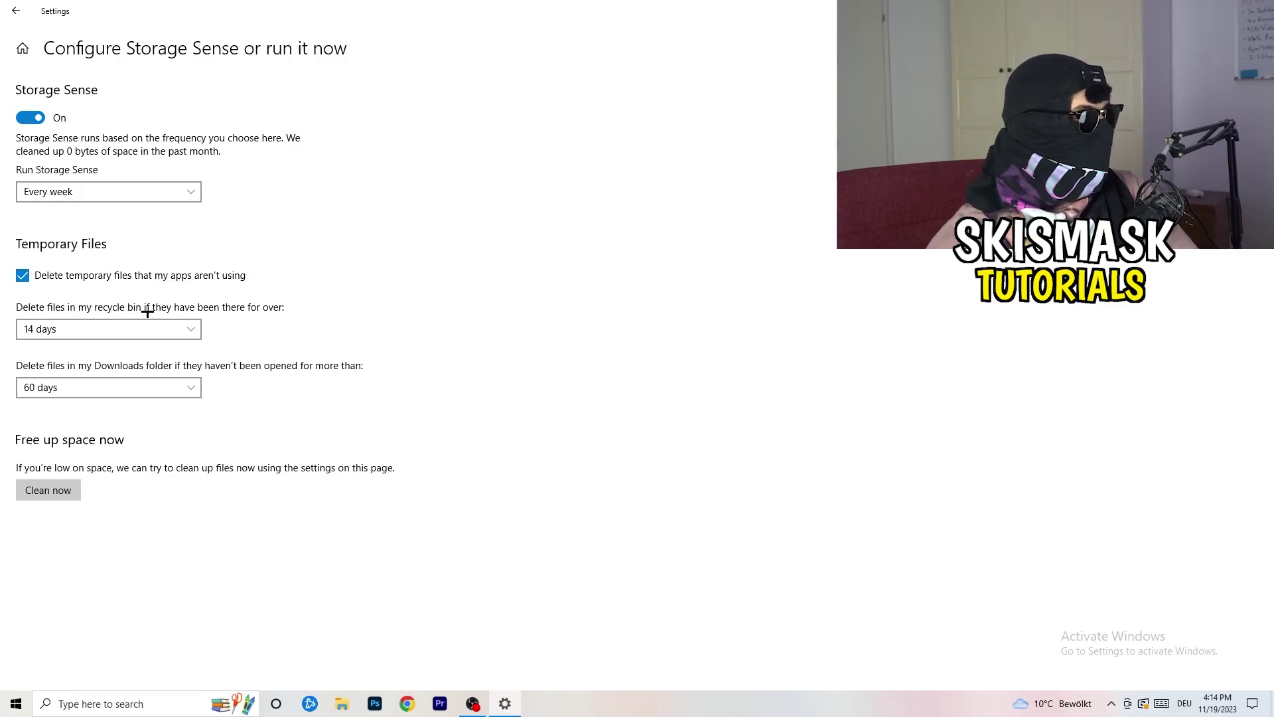
Keep recycle bin cleanup at 14 days and Downloads at 60 days, then return to Storage
click(195, 329)
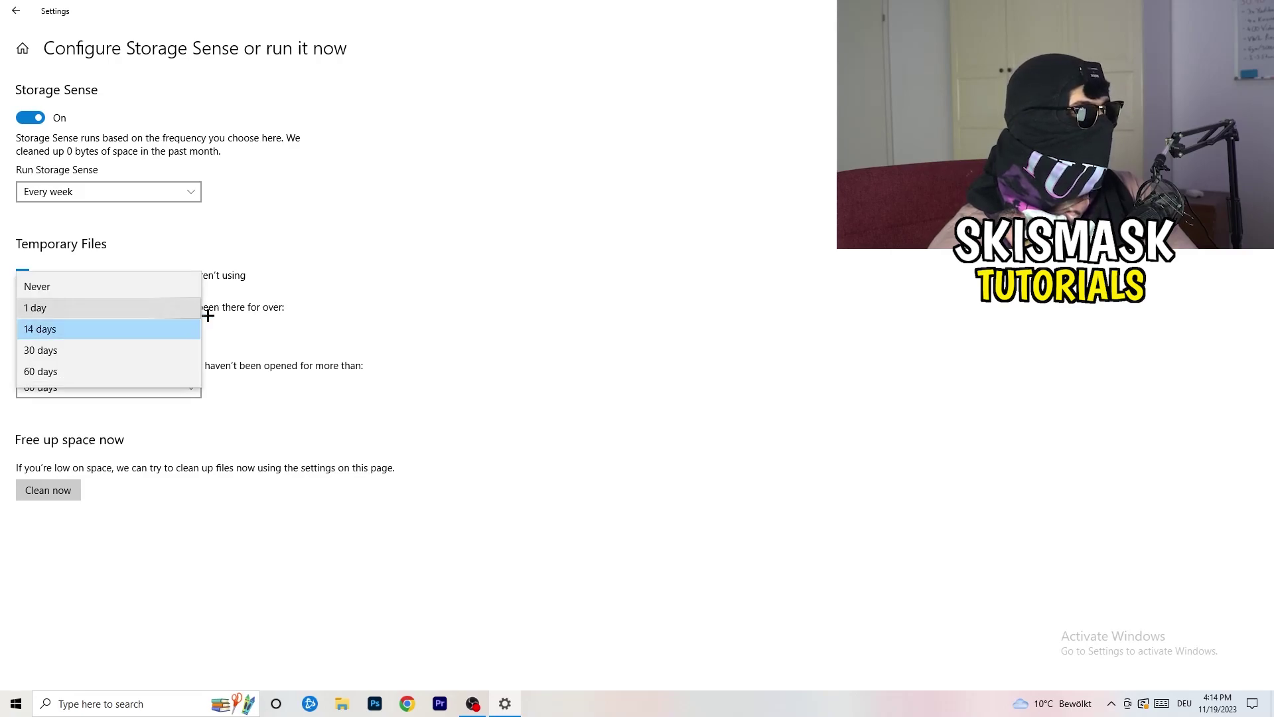
click(569, 290)
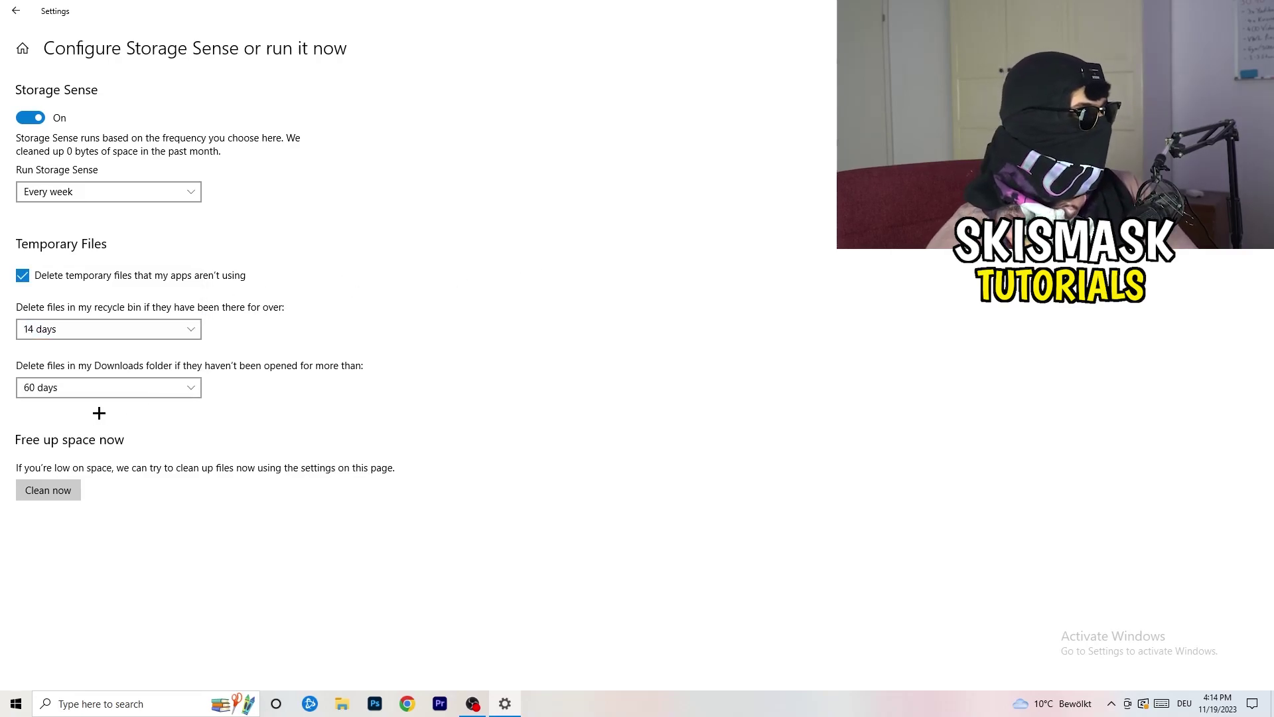
click(173, 387)
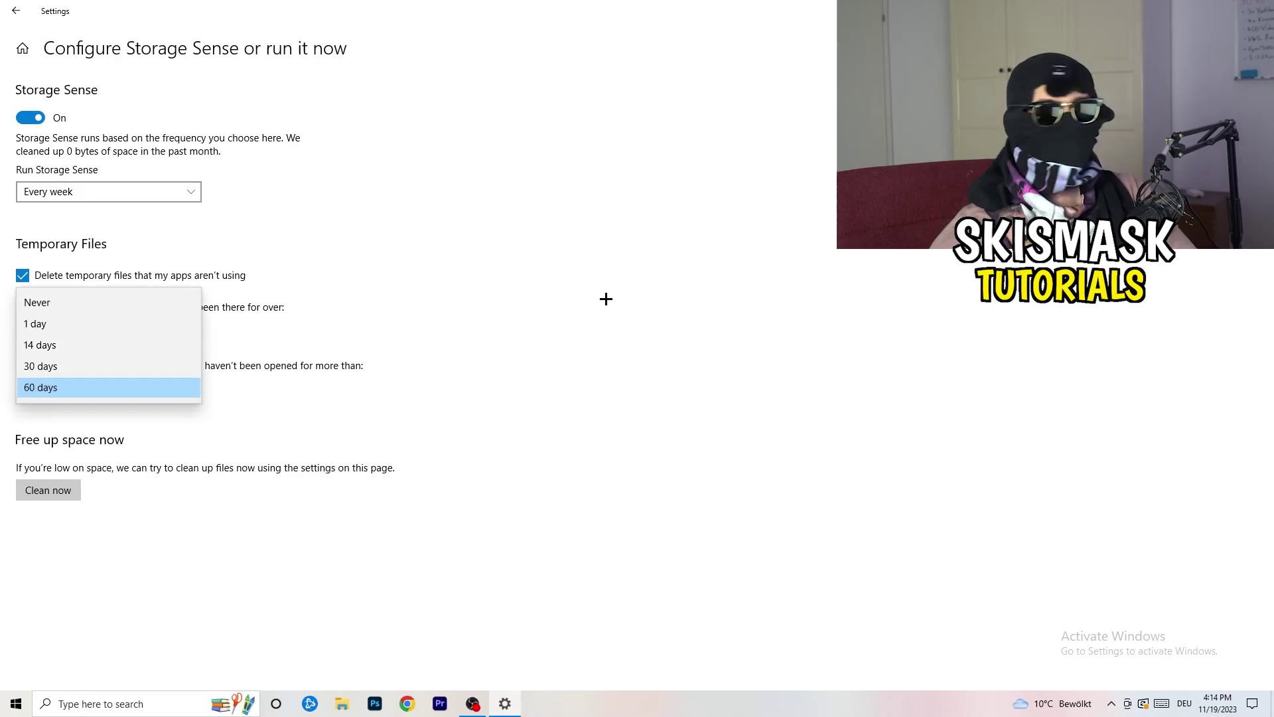
click(606, 299)
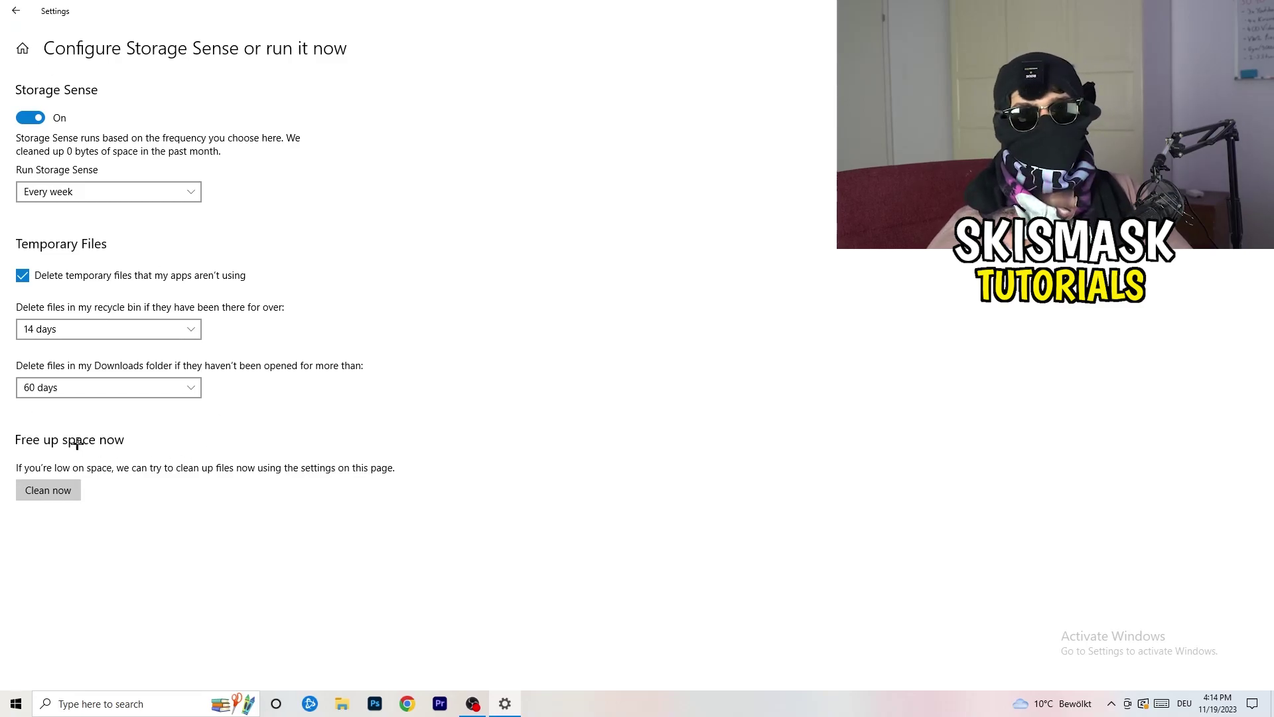
click(14, 8)
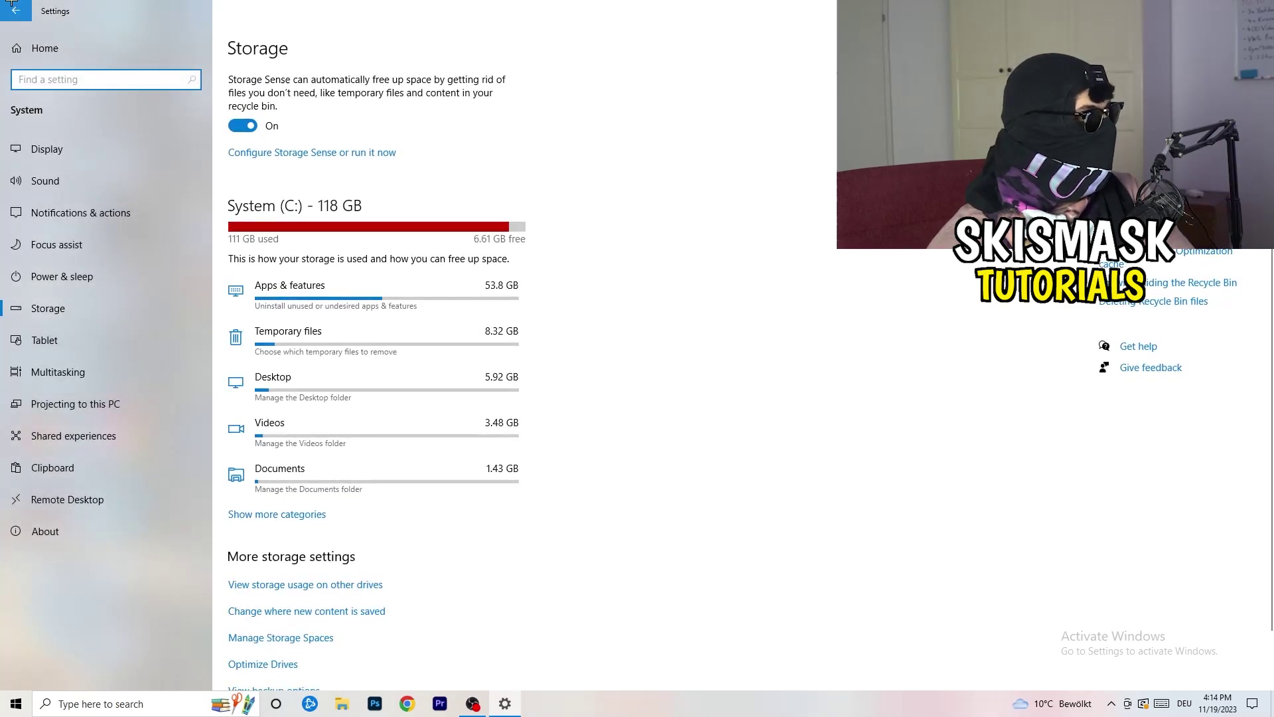
Confirm Game Mode is On under Gaming settings, then close Settings
click(5, 52)
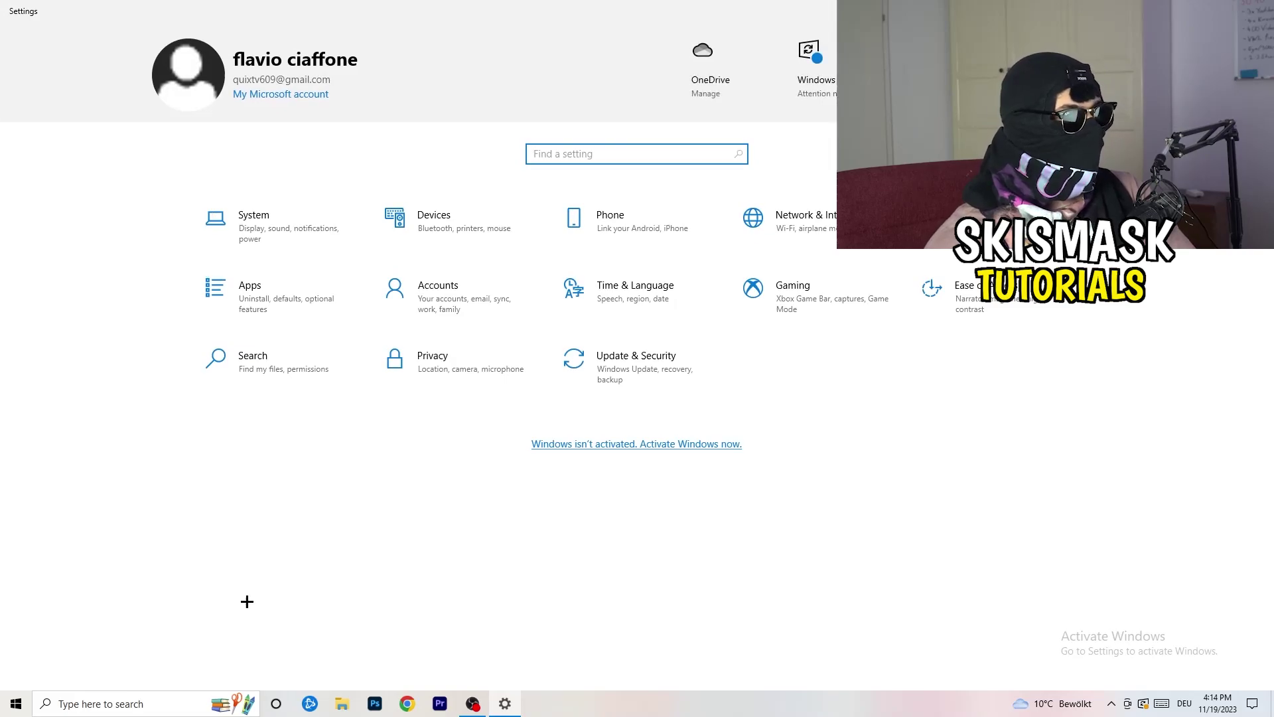
click(839, 296)
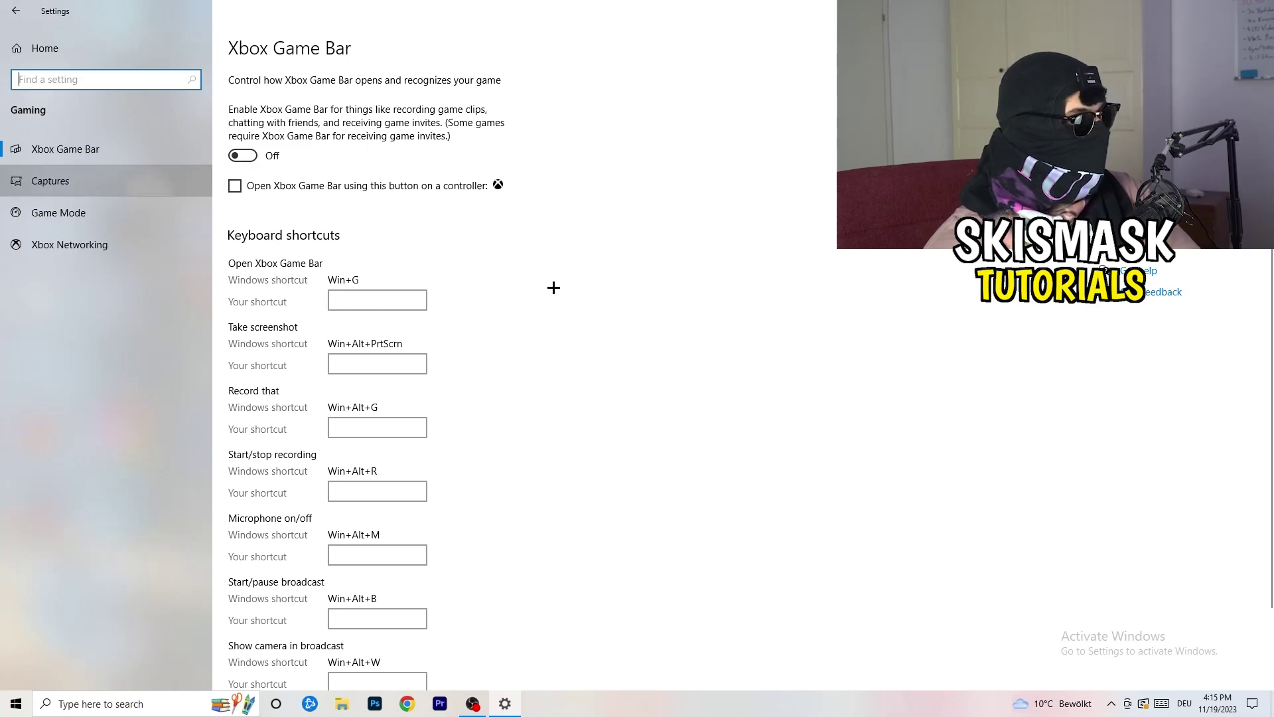
click(50, 180)
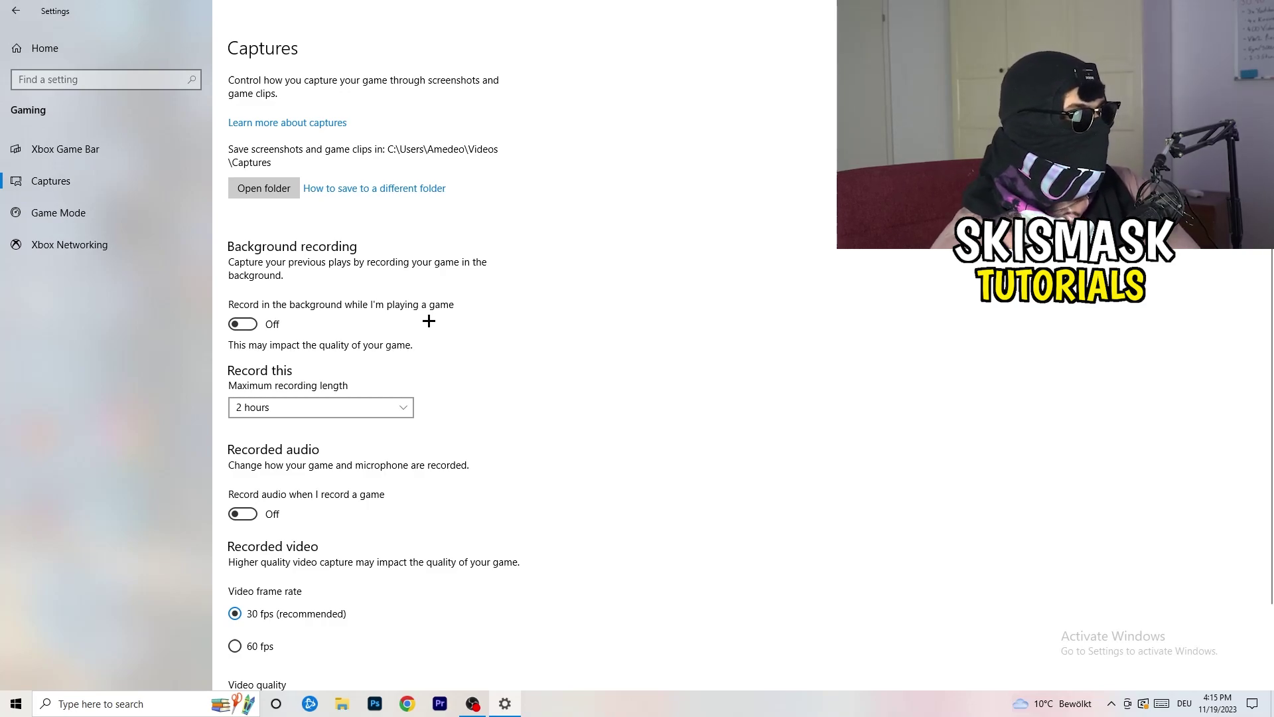
scroll(412, 323, down, 3)
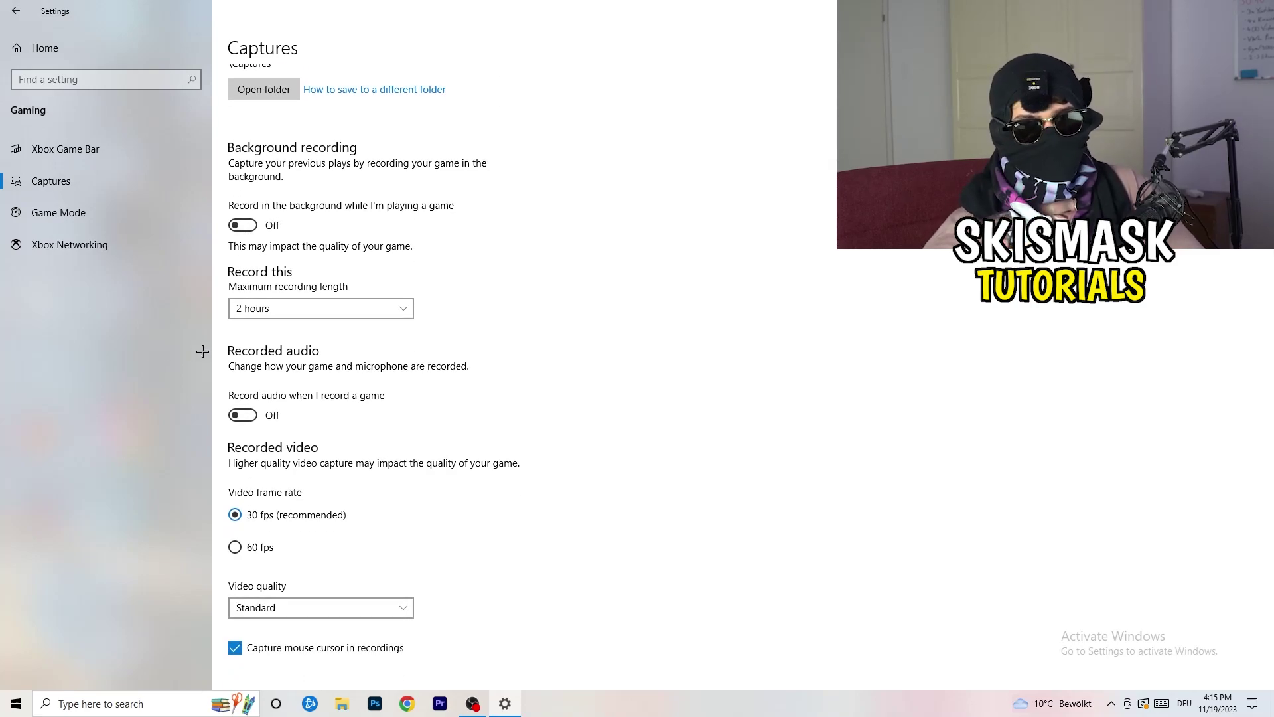
click(115, 222)
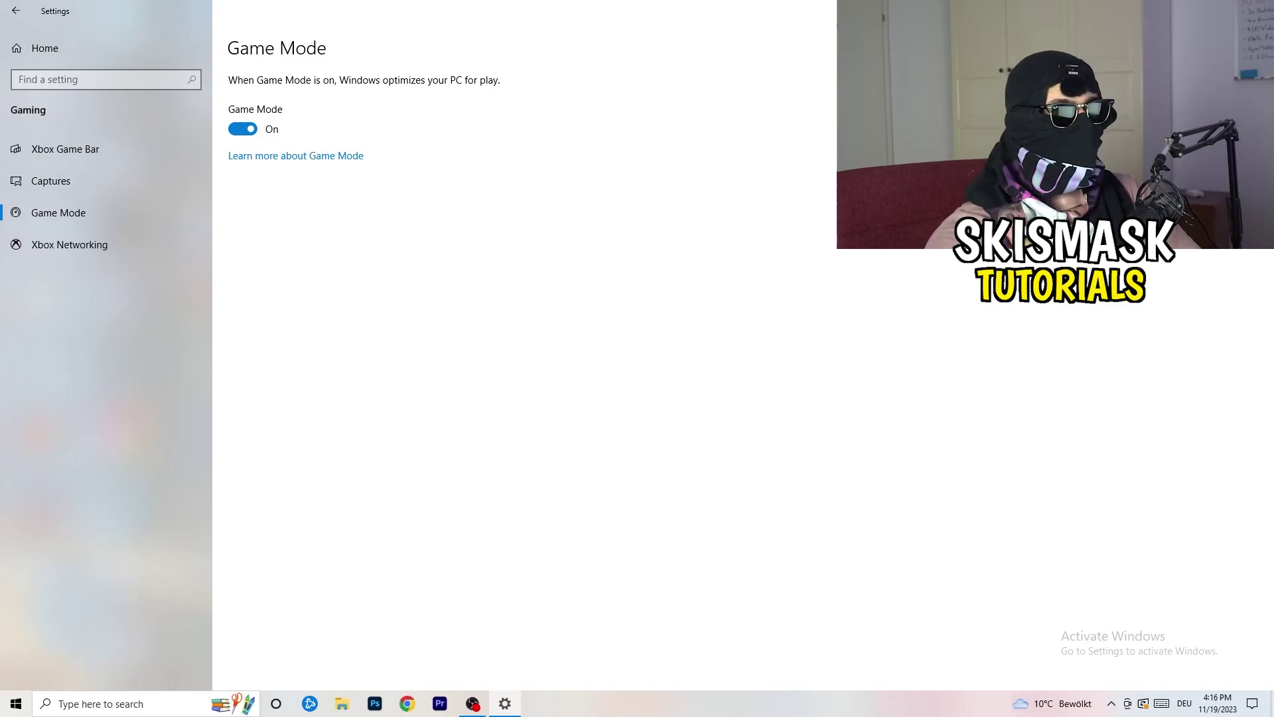
key(alt+F4)
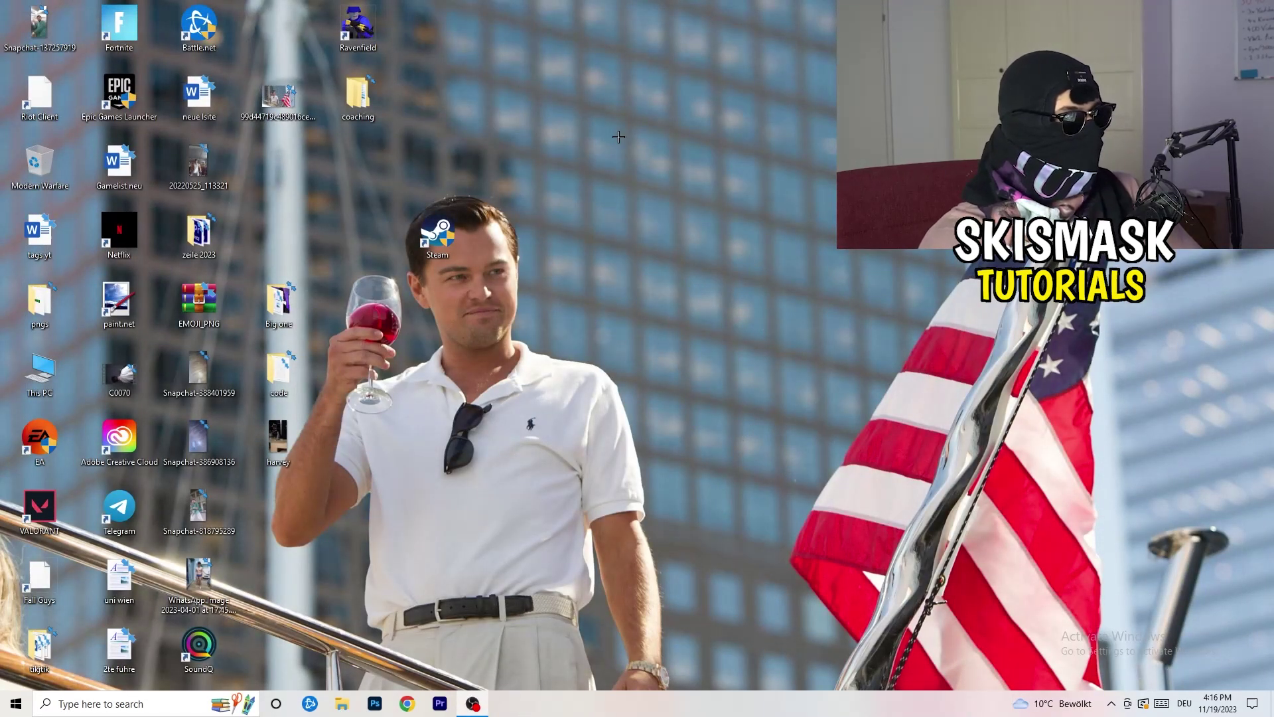
Set the Steam shortcut to Windows 8 compatibility mode and run as administrator
mouse_move(438, 233)
mouse_down()
mouse_move(673, 236)
mouse_move(580, 244)
mouse_up()
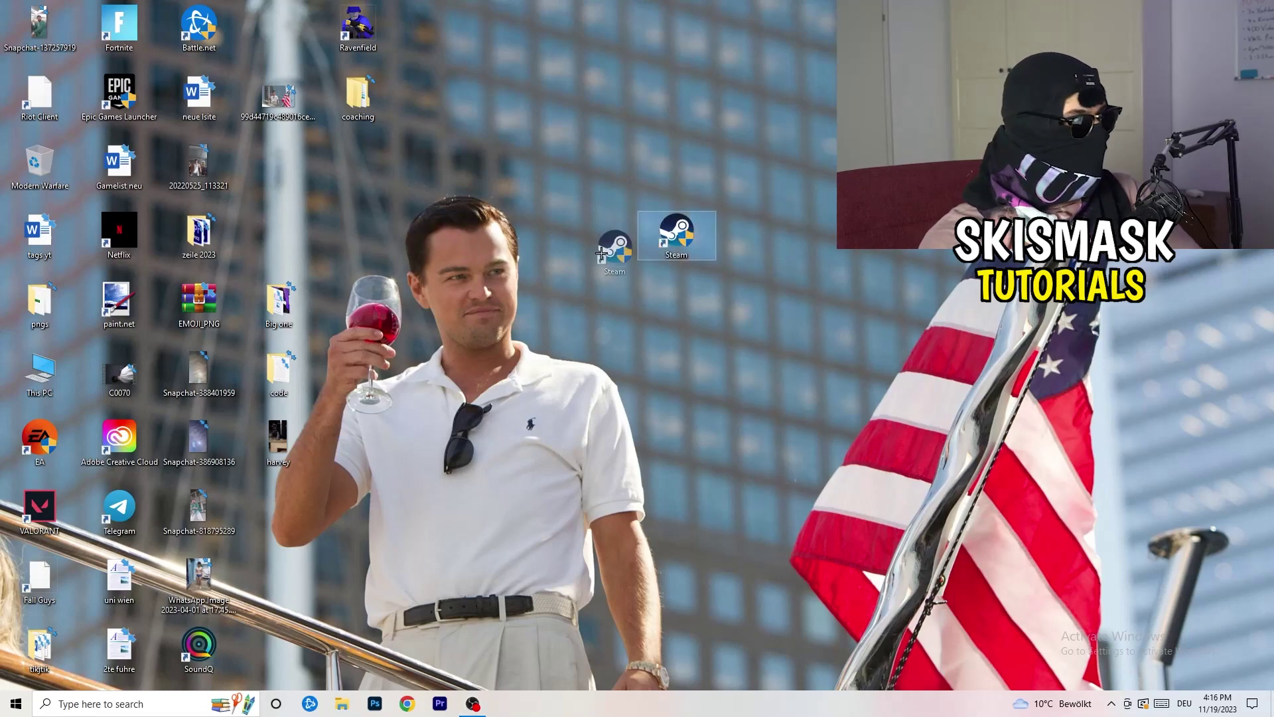
right_click(608, 234)
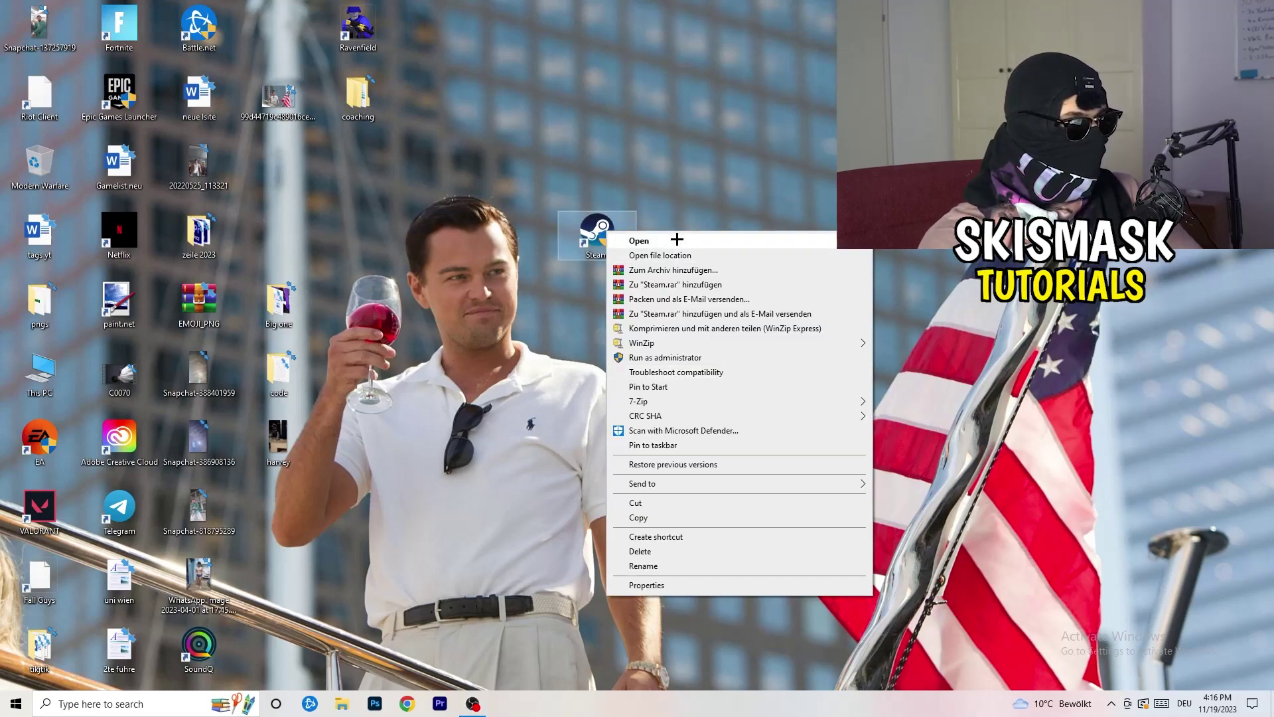
click(683, 590)
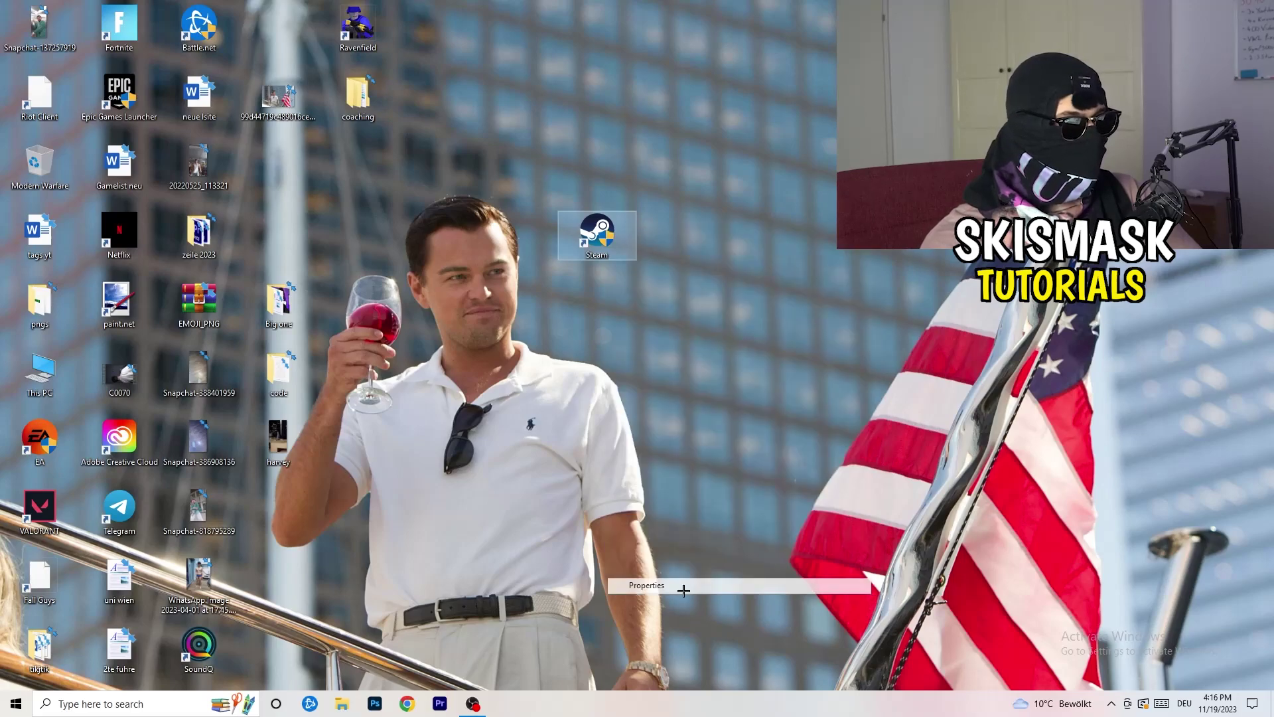
drag(691, 245, 445, 120)
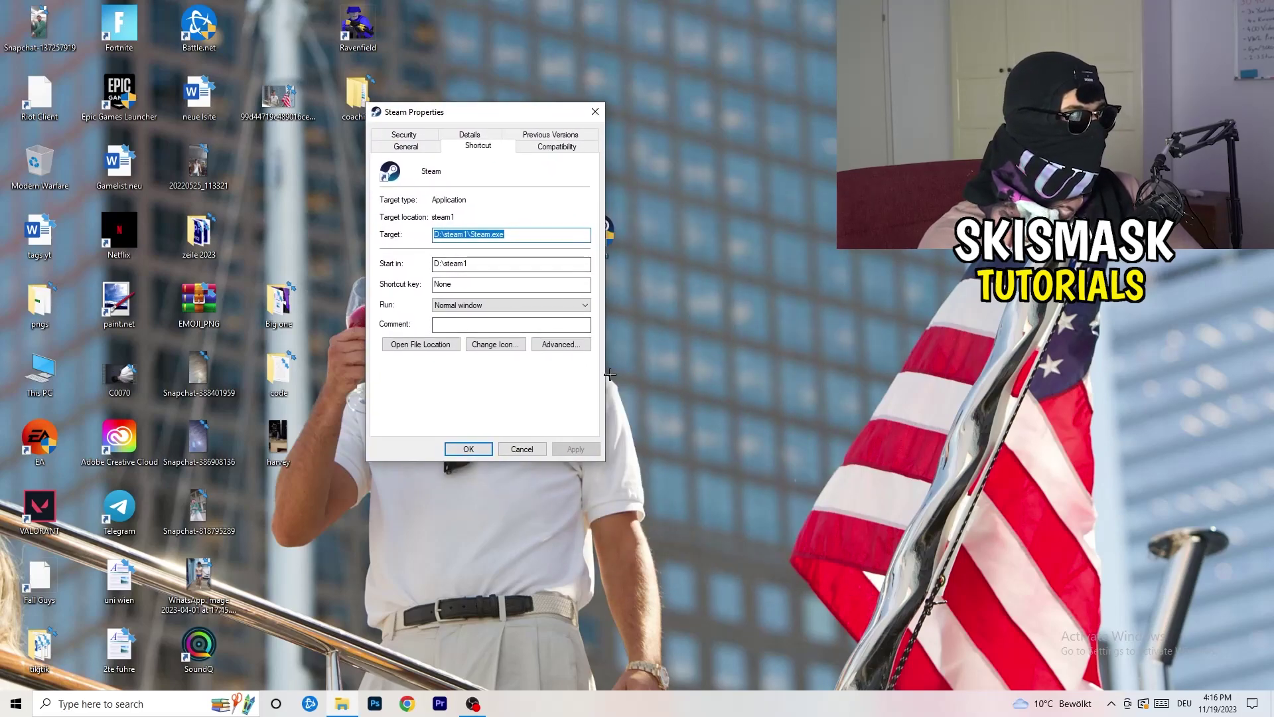
click(529, 144)
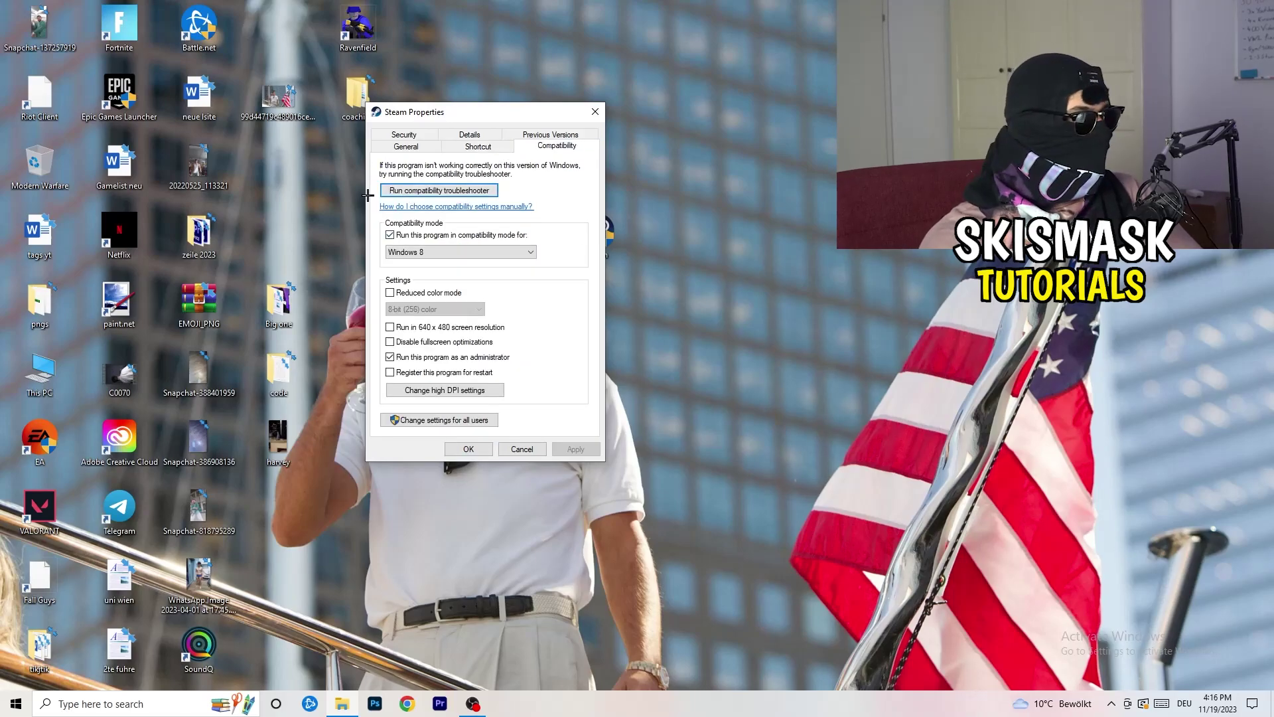
click(531, 252)
click(588, 244)
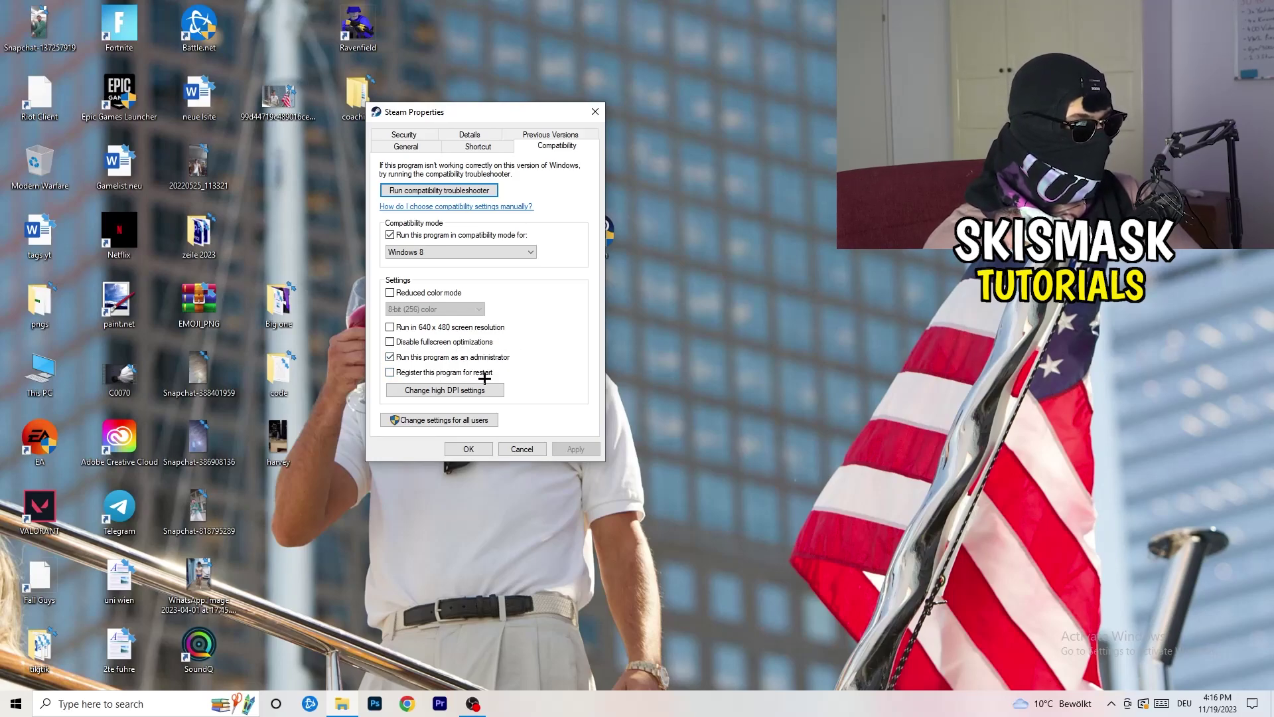
click(525, 454)
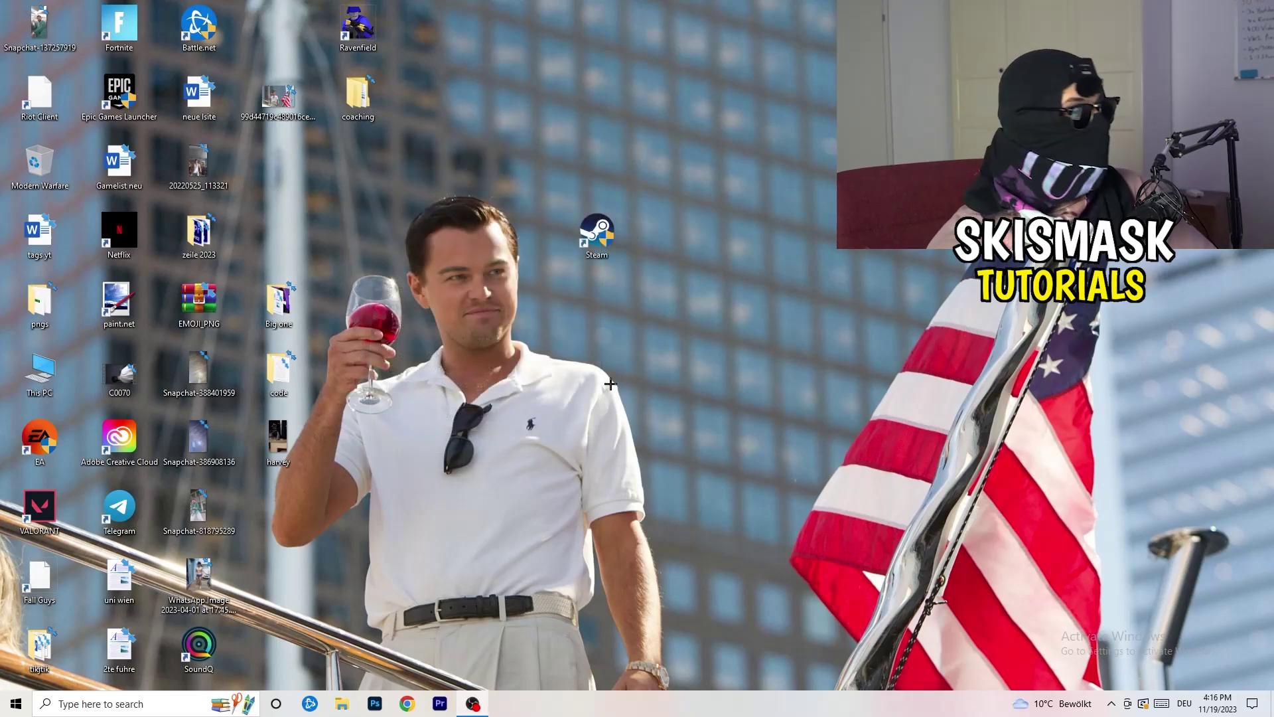
Recheck the Steam shortcut's Compatibility settings and cancel without changes
drag(597, 232, 676, 235)
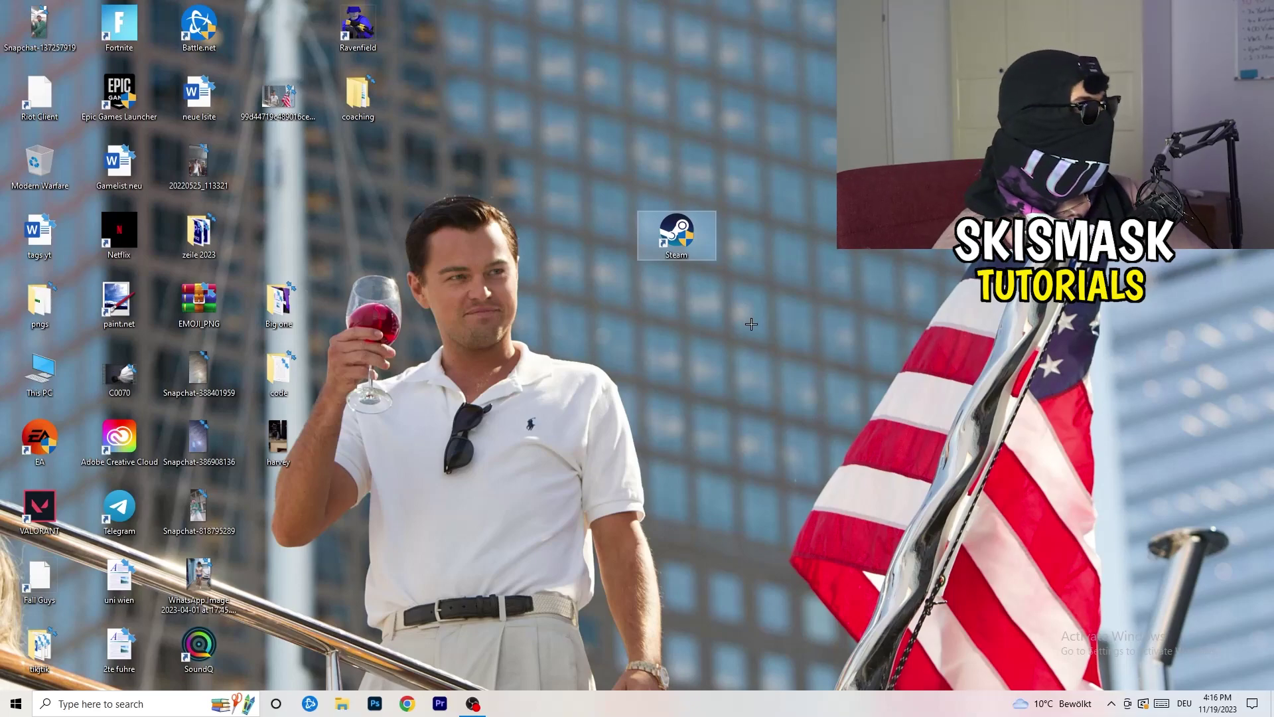
drag(677, 235, 597, 235)
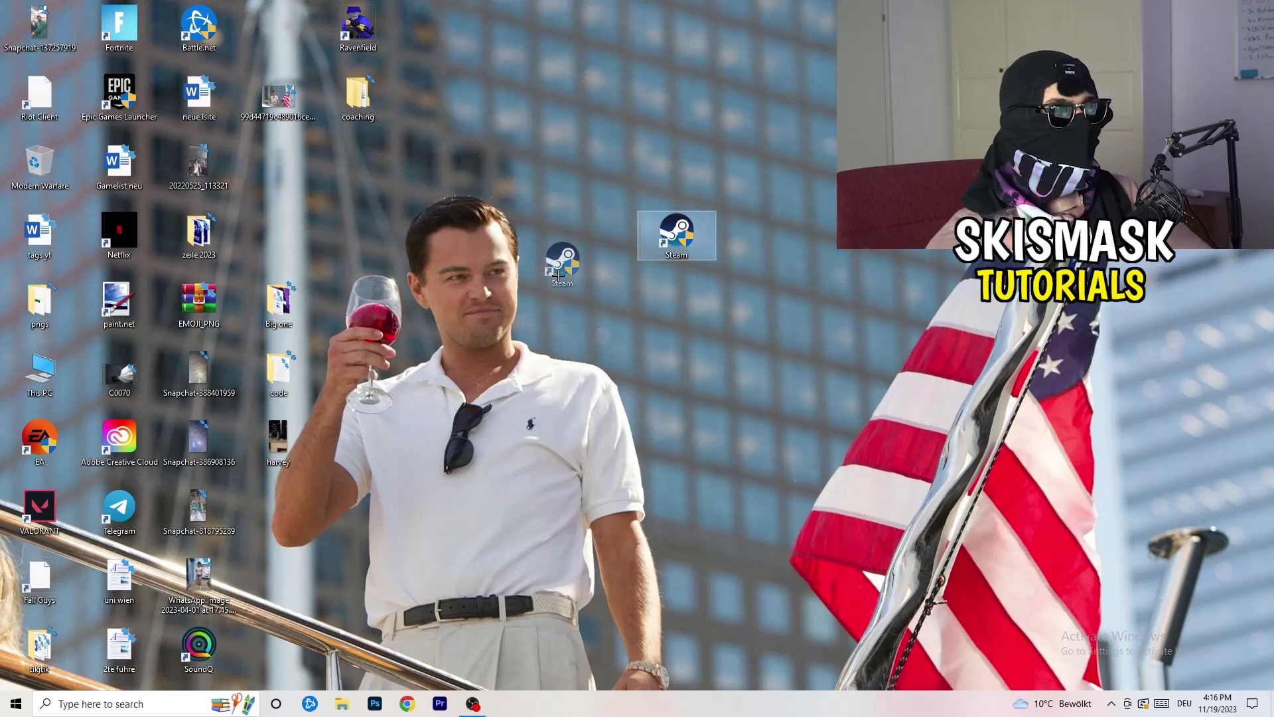
right_click(594, 233)
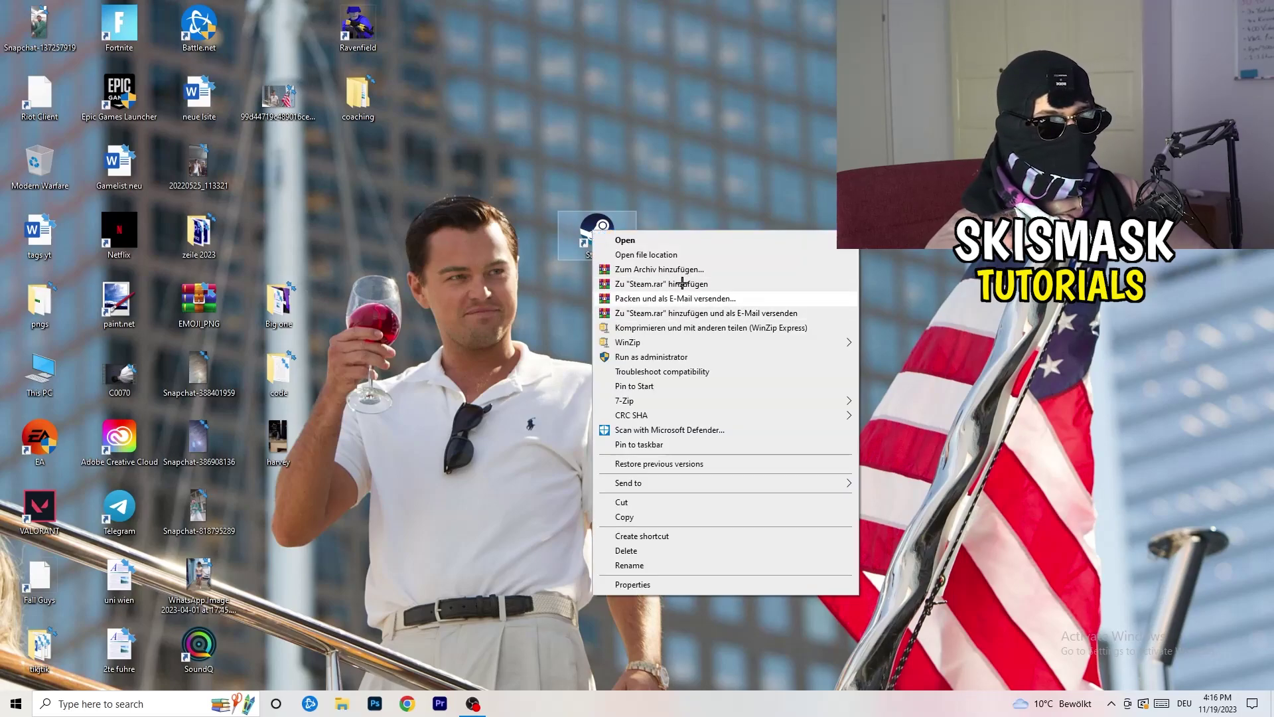
click(683, 584)
click(791, 272)
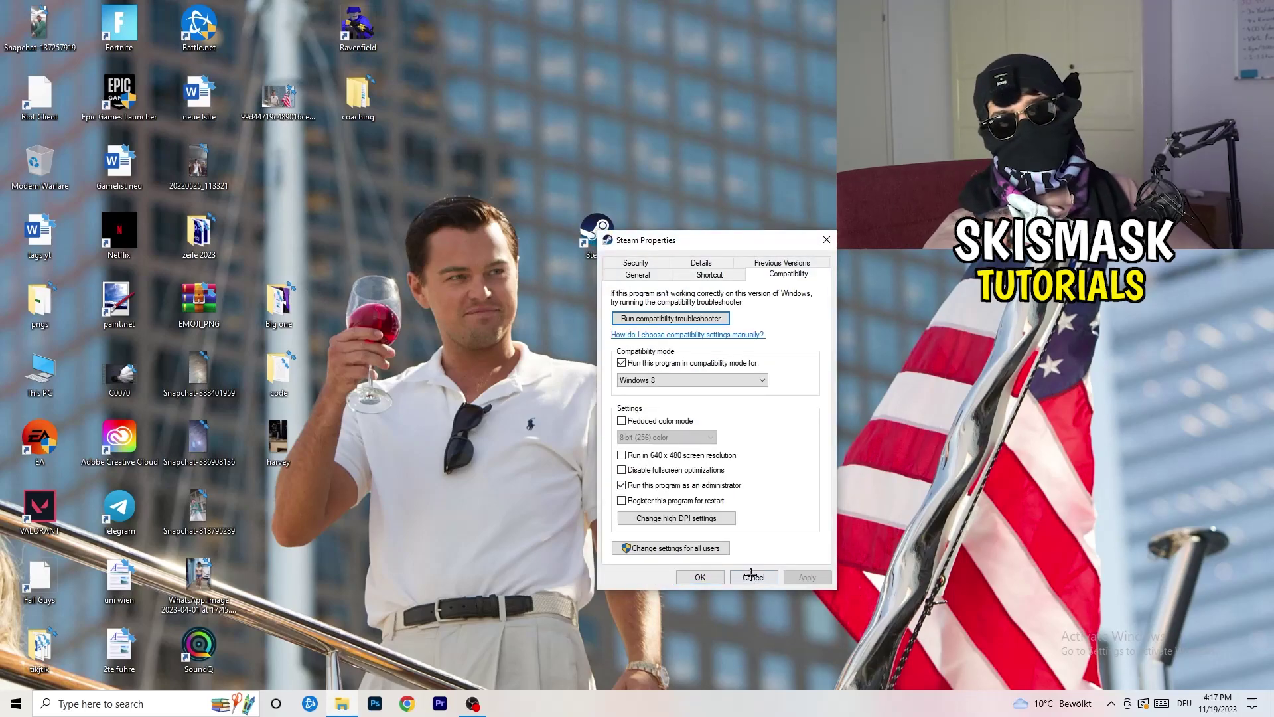
click(829, 239)
Place the Steam shortcut among the other desktop icons and bring up the taskbar menu
drag(598, 229, 278, 166)
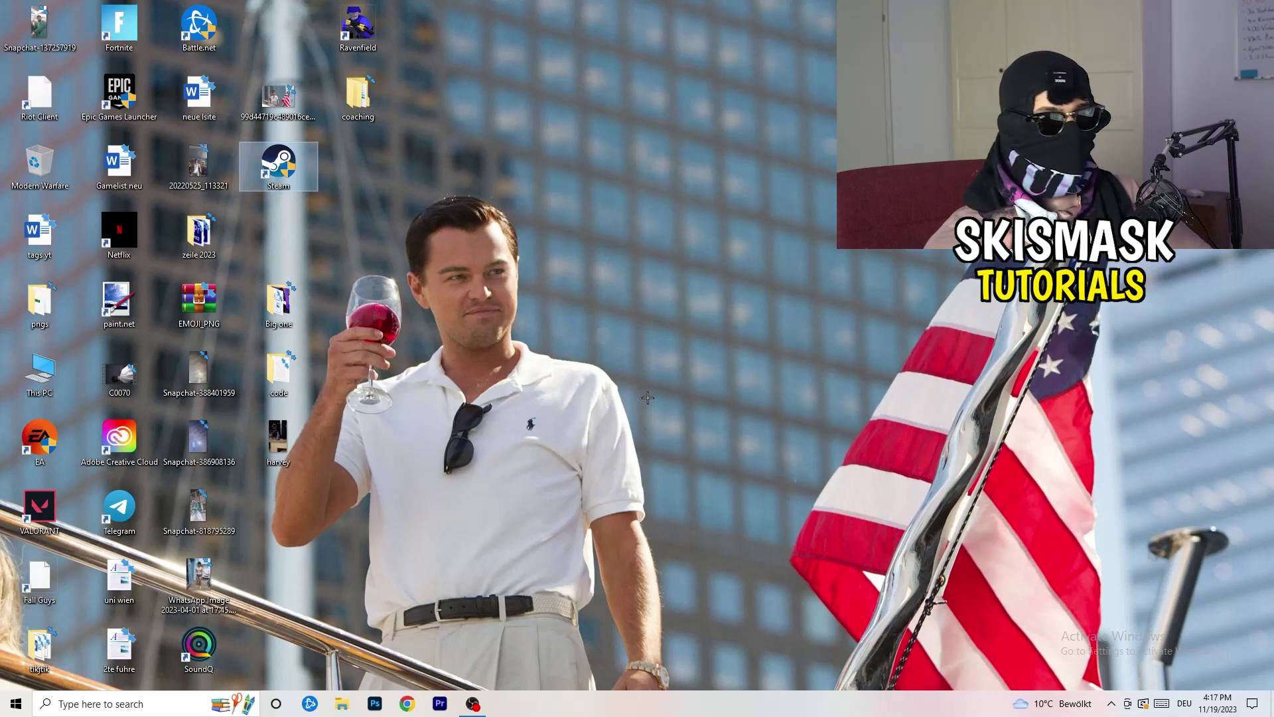
mouse_move(664, 703)
mouse_down()
mouse_move(571, 89)
mouse_move(635, 677)
mouse_up()
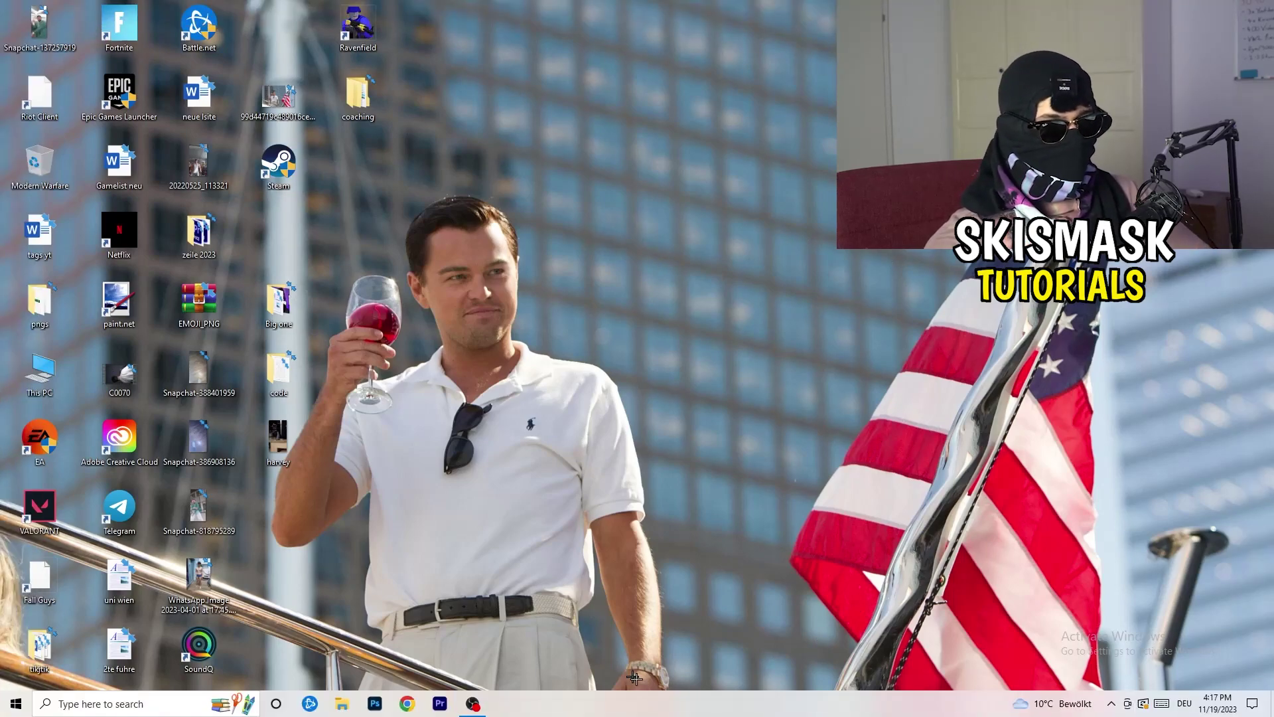
right_click(605, 710)
Launch Task Manager maximized on Details and right-click Creative Cloud UI Helper.exe
click(670, 647)
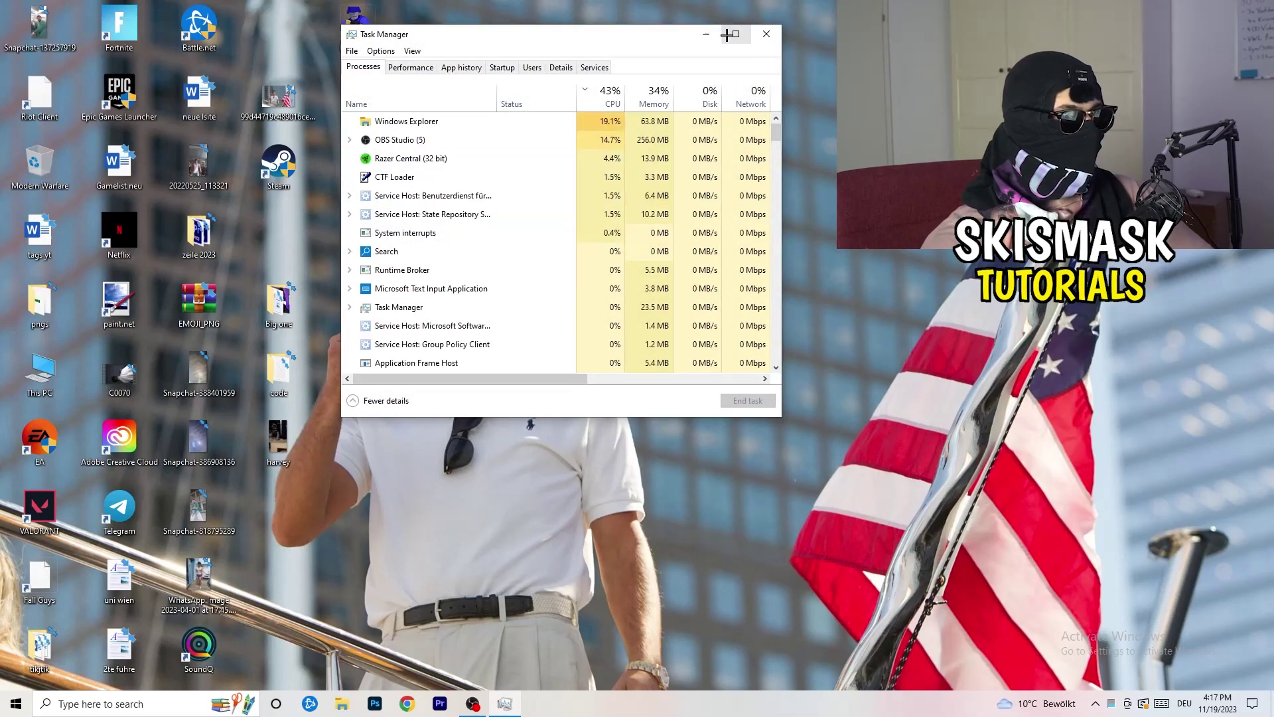
double_click(725, 34)
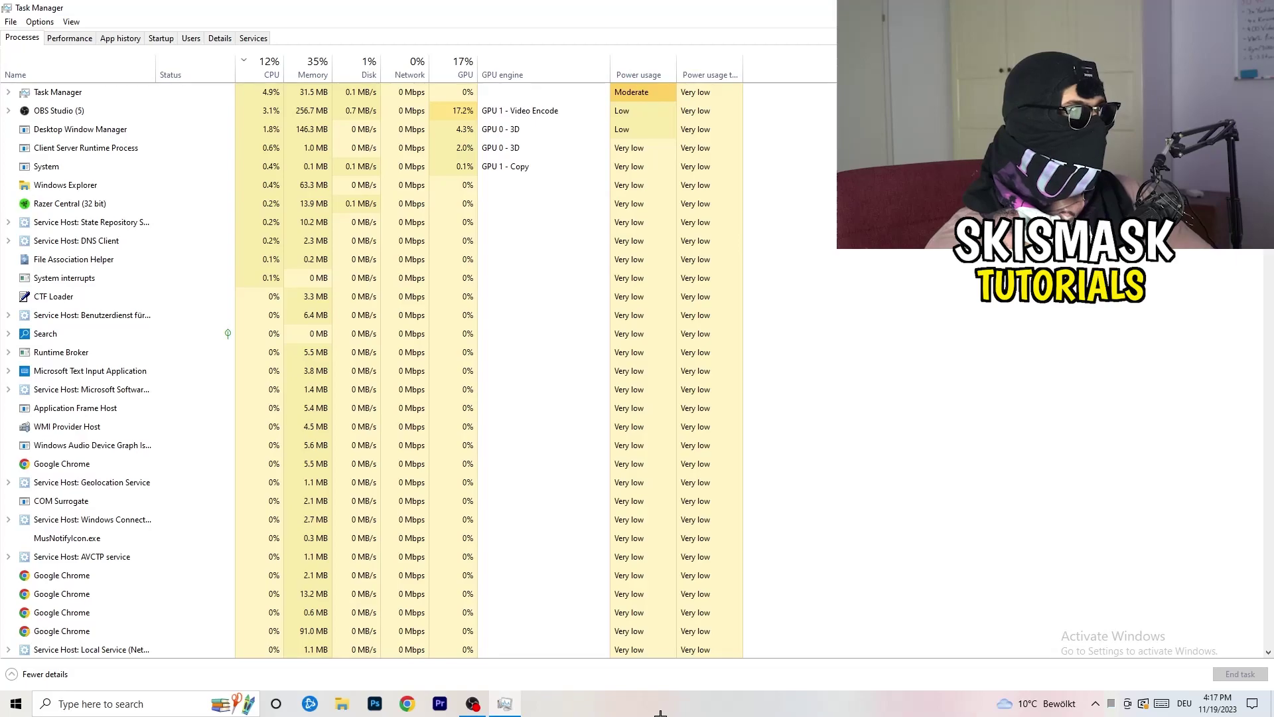
click(221, 38)
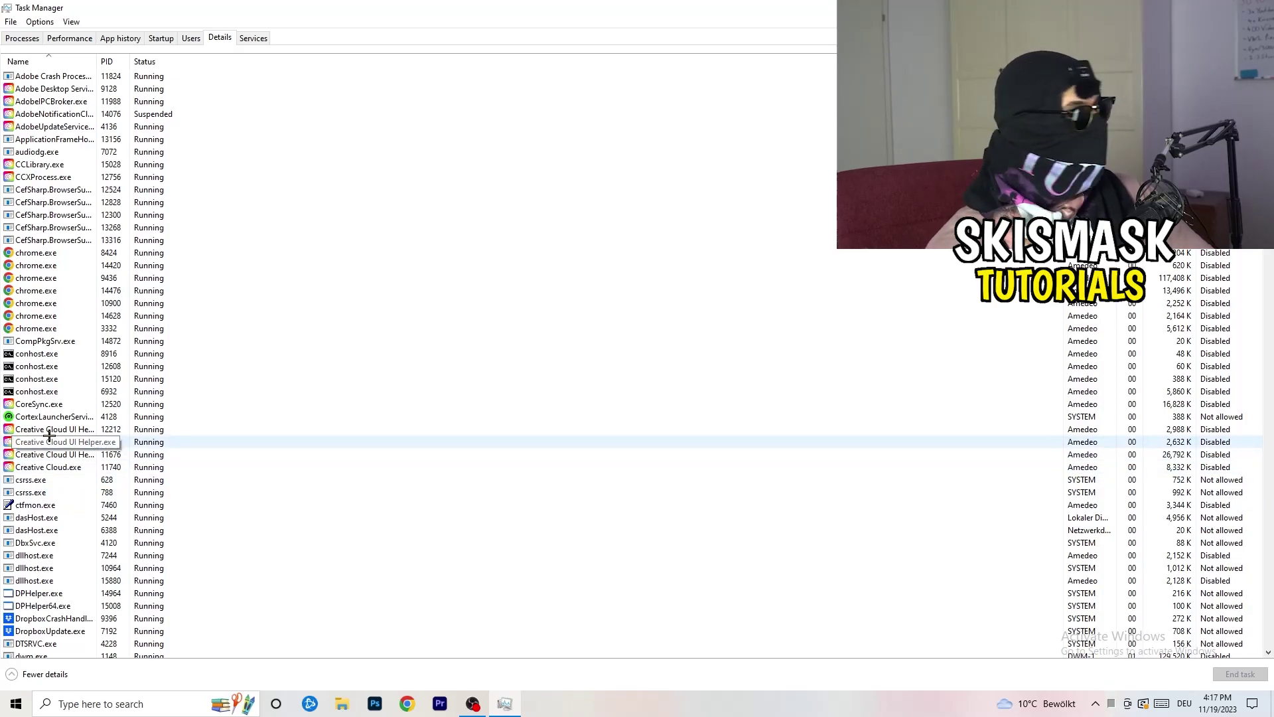
right_click(51, 431)
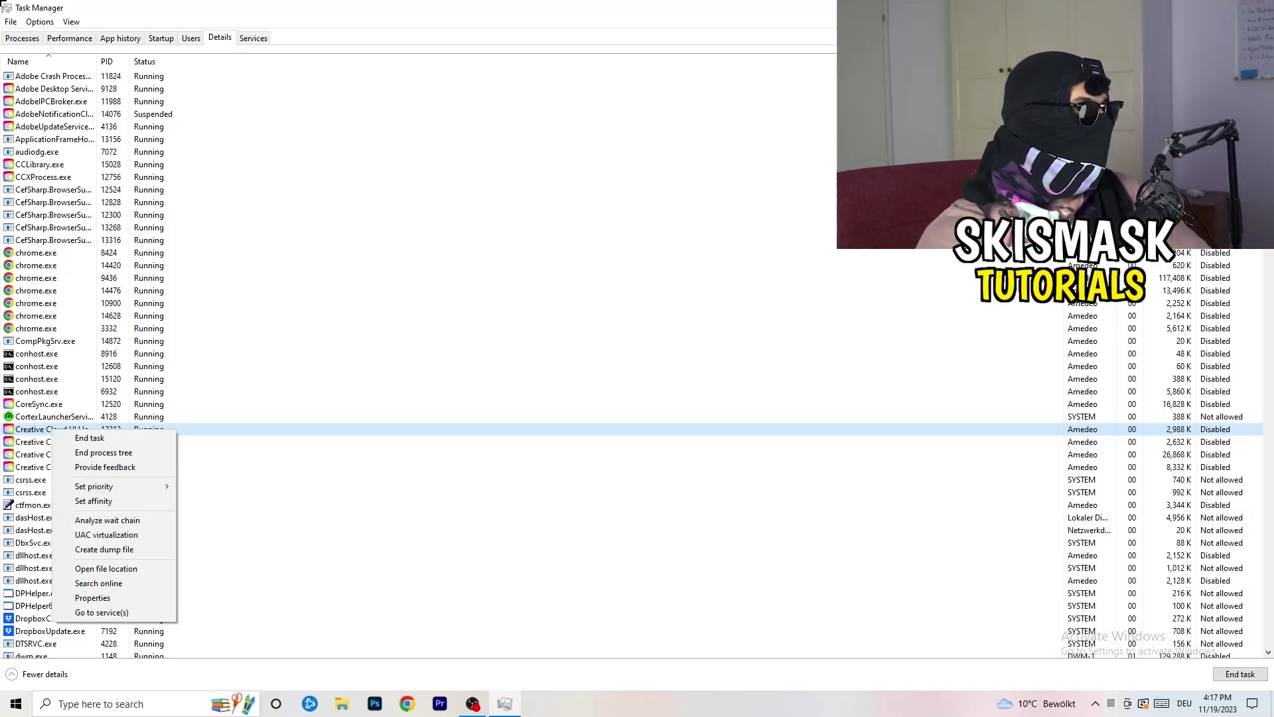
Review Startup apps, leaving Windows Security notification enabled, then return to Processes
click(159, 35)
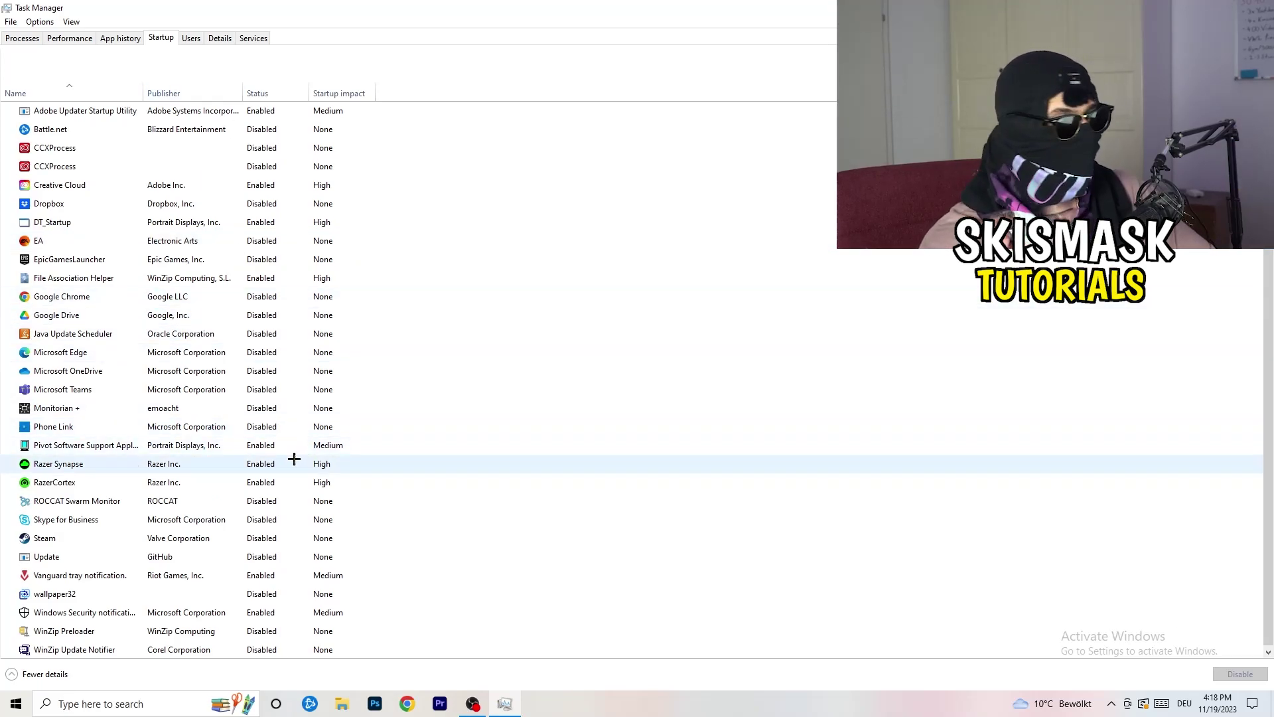
right_click(270, 612)
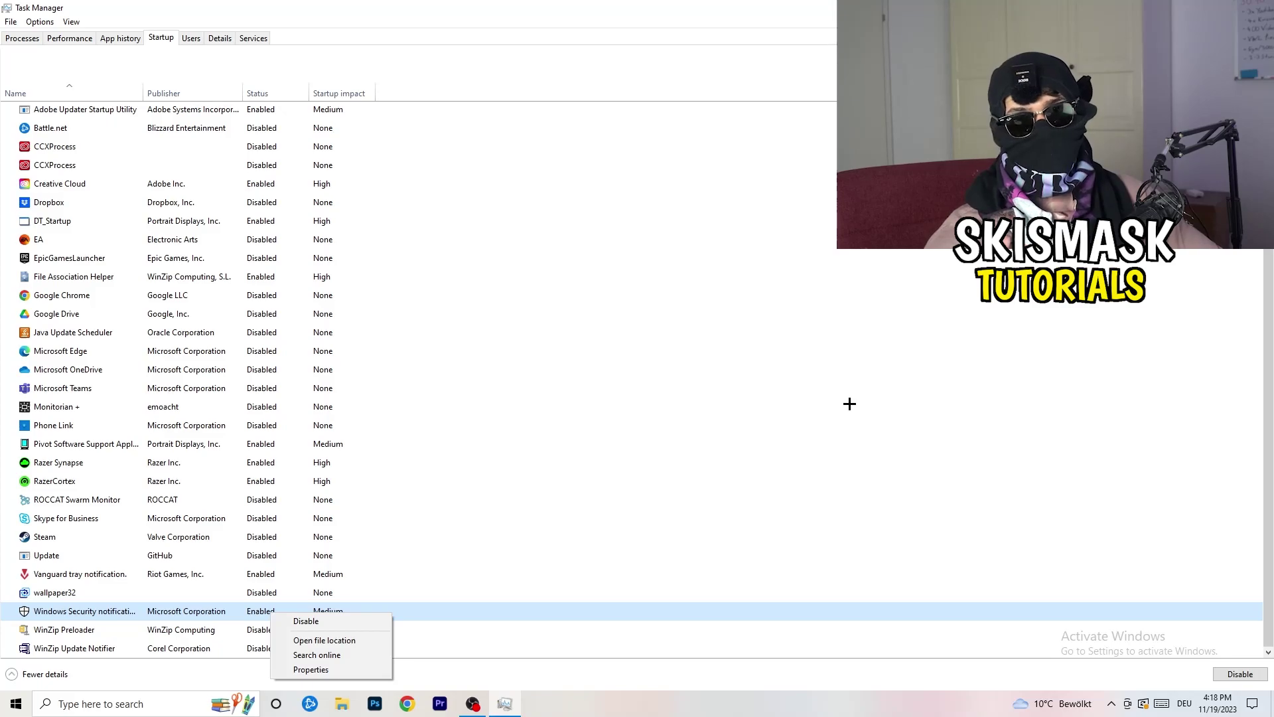
click(21, 38)
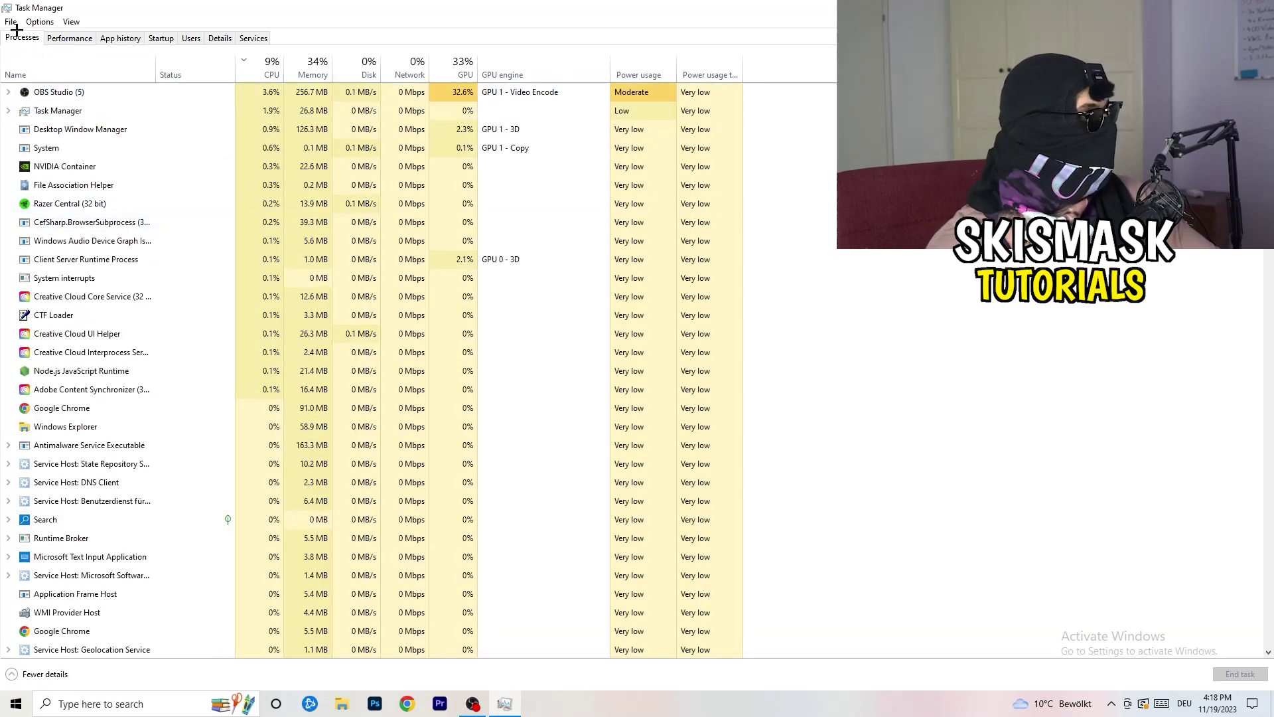
Sort processes by GPU usage, check OBS Studio's options at the top, then close Task Manager
scroll(271, 198, down, 5)
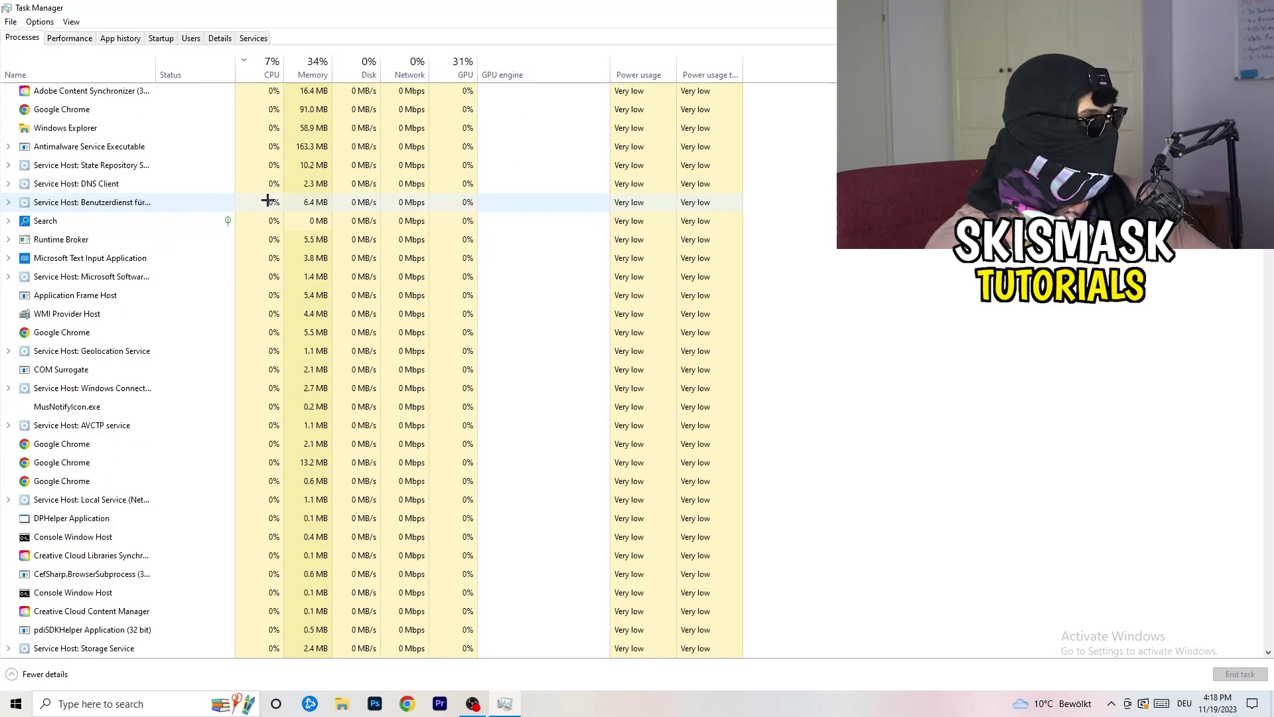
scroll(271, 194, up, 5)
click(451, 75)
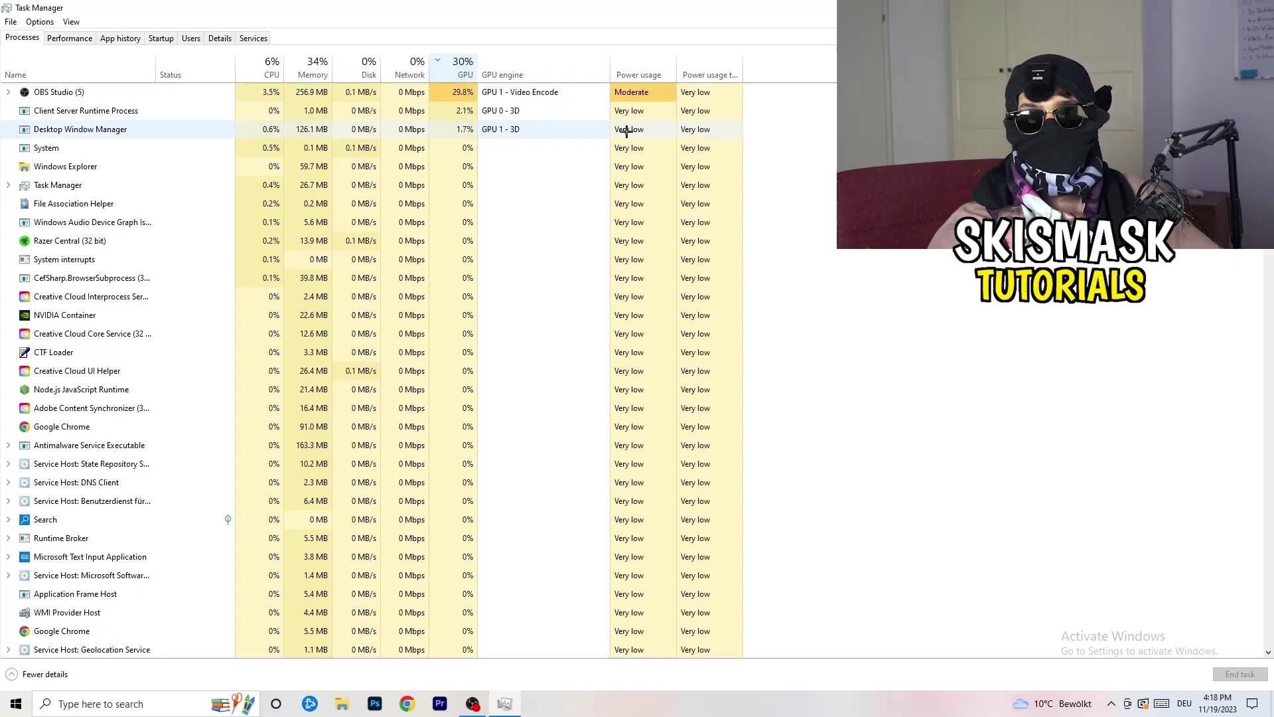
right_click(438, 94)
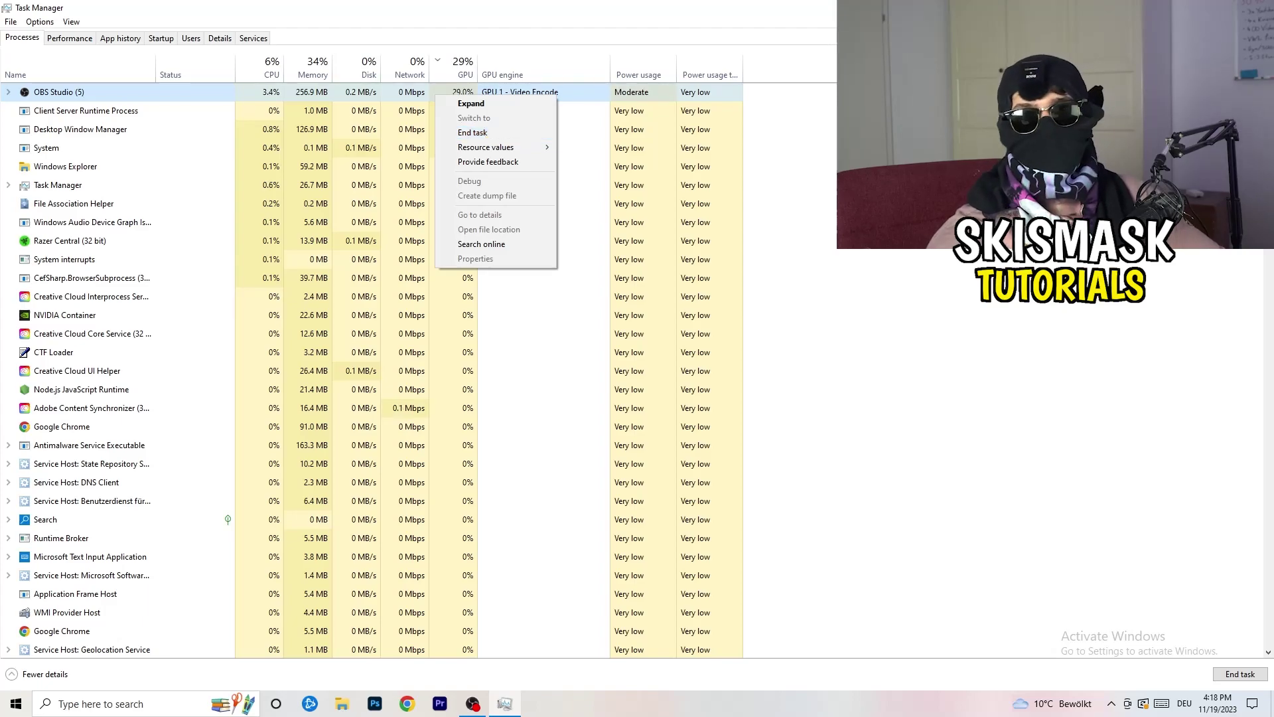
key(Escape)
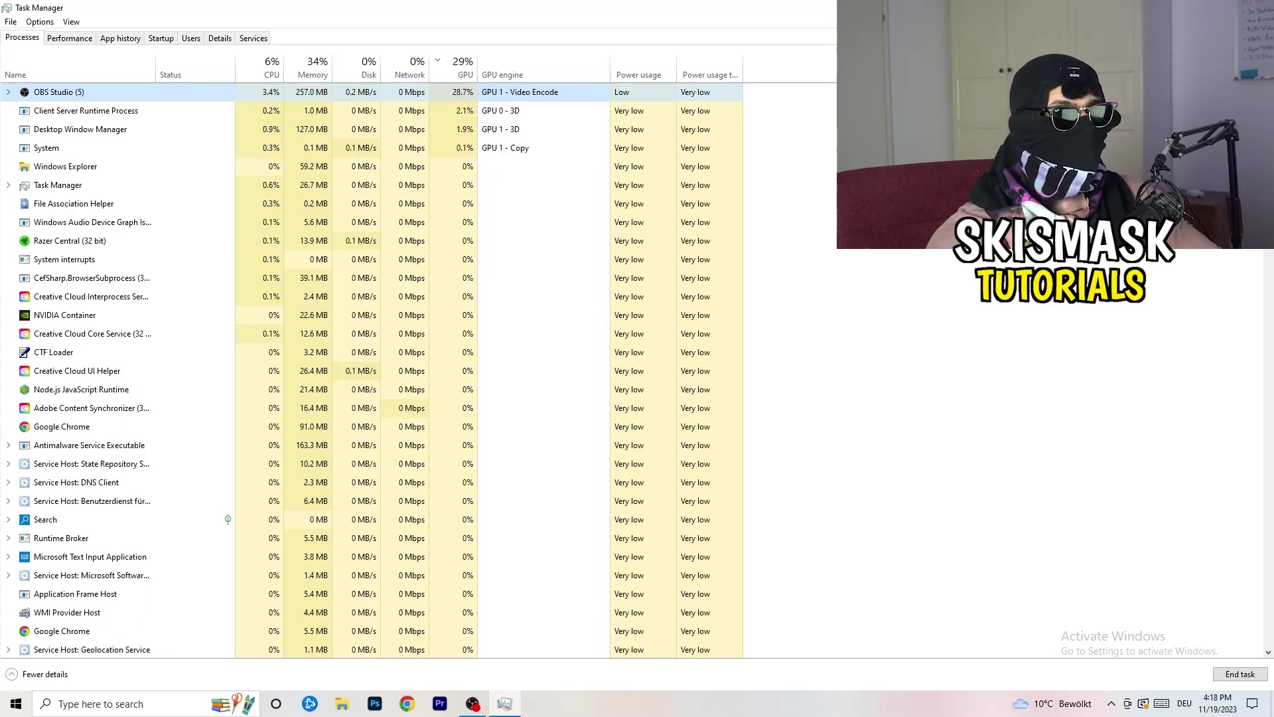
key(alt+F4)
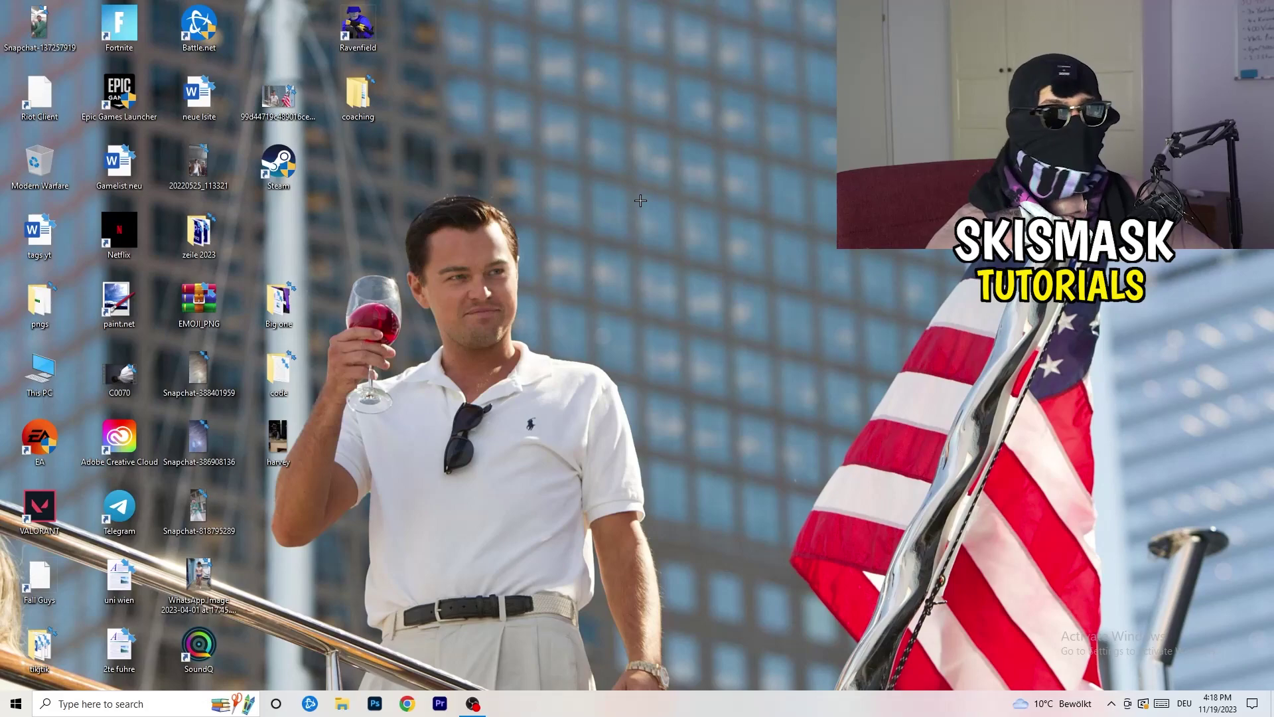